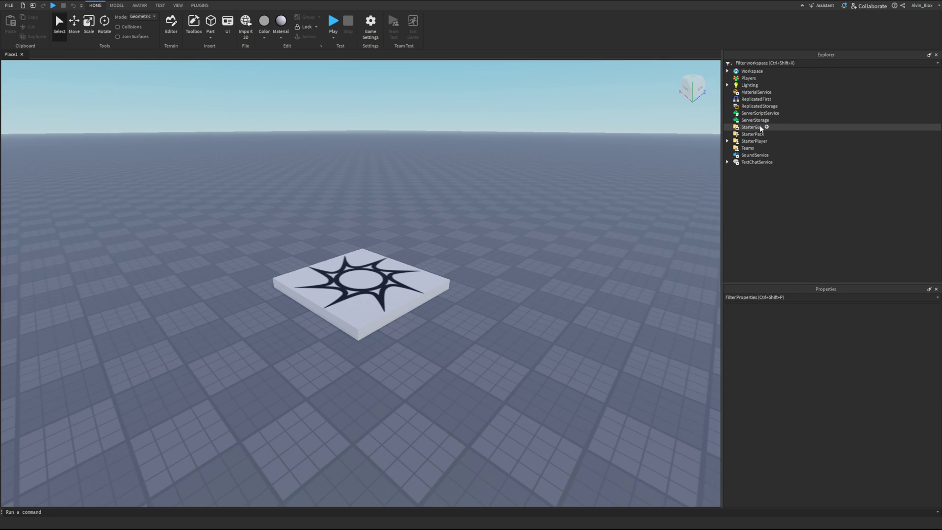
Insert a LocalScript under StarterGui and clear its default contents.
click(766, 127)
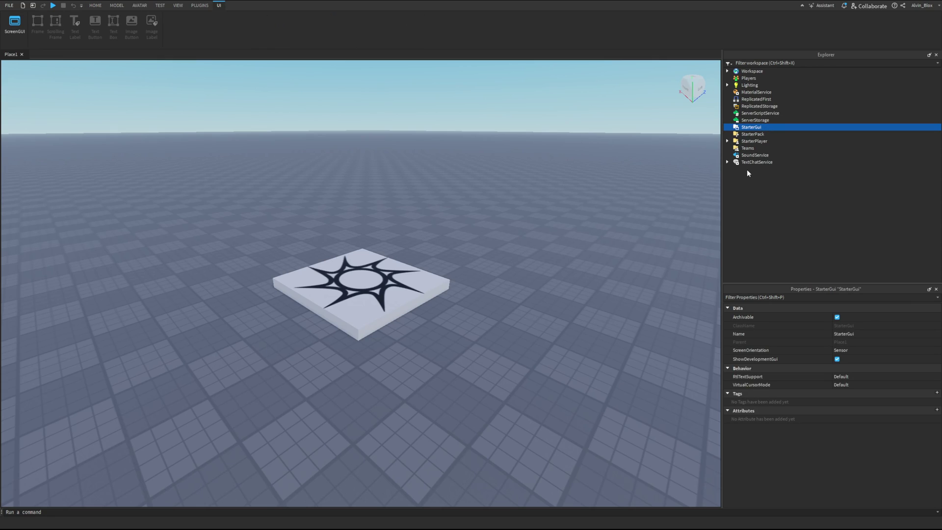
ctrl+scroll(170, 143, up, 1)
ctrl+scroll(170, 137, up, 2)
ctrl+scroll(170, 135, up, 2)
key(ctrl+a)
key(BackSpace)
text(local UserInputService = game:GetService("UserInputService"))
Write the UserInputService GetService line and an InputBegan:Connect(function(input, gameProcessedEvent)) handler.
key(Return)
key(Return)
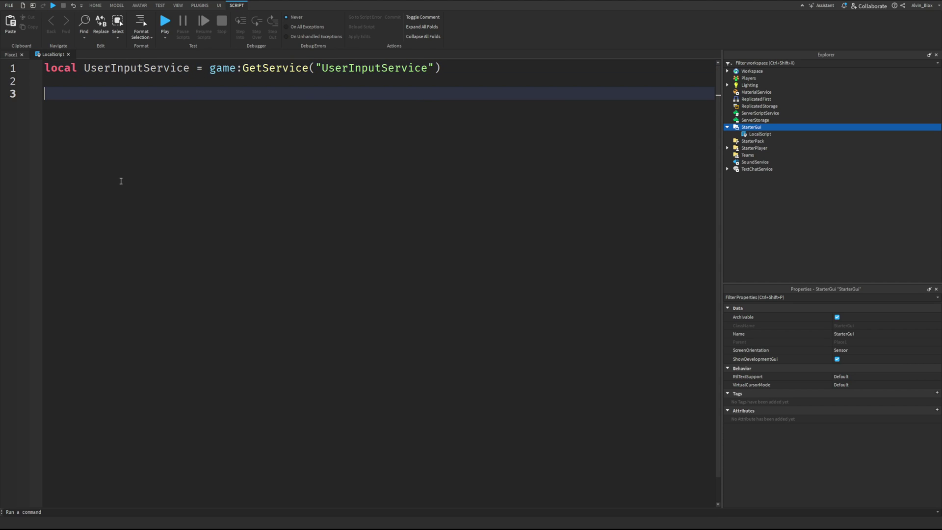
text(UserInputService.)
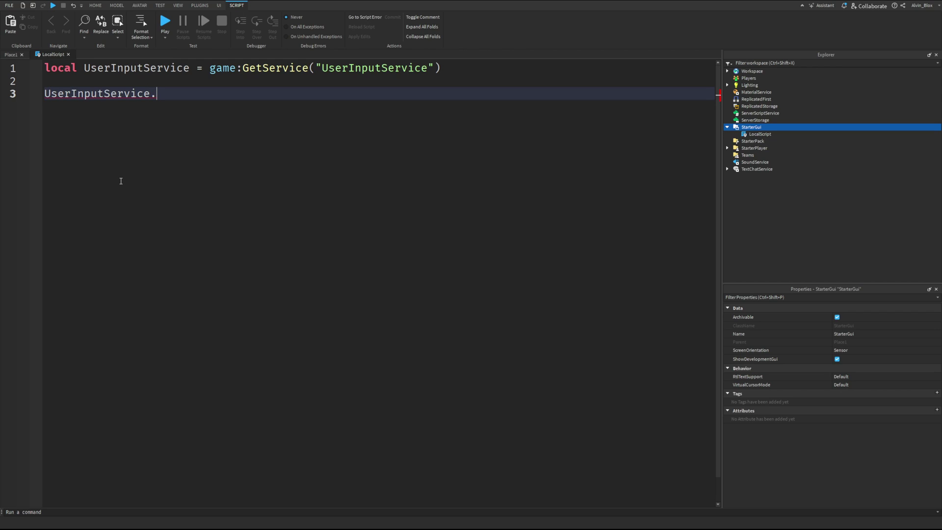
text(InputBegan:Connect(function()
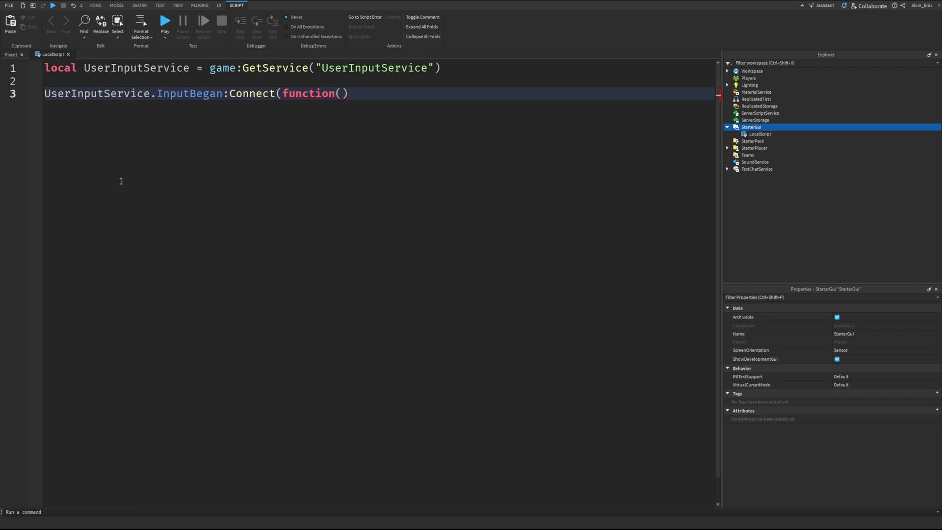
key(Return)
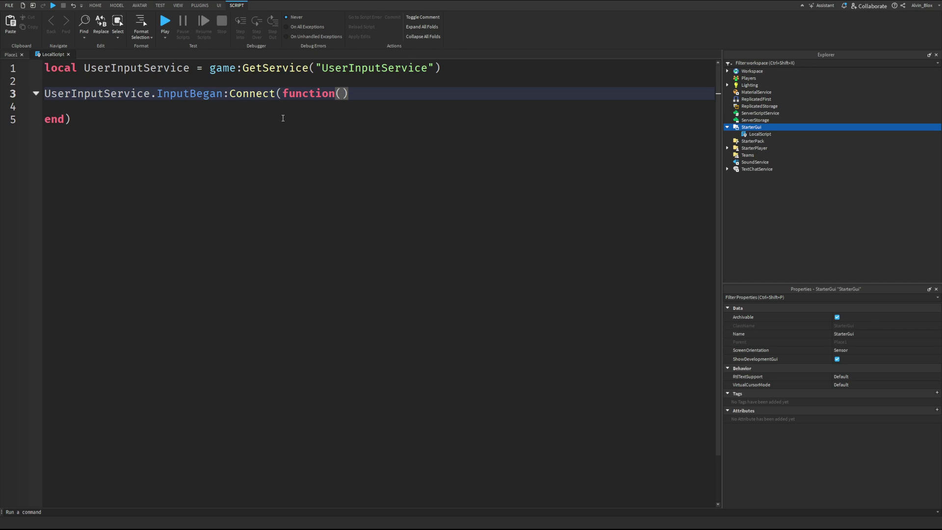
text(input, )
text(gameP)
key(BackSpace)
text(ProcessedEvent)
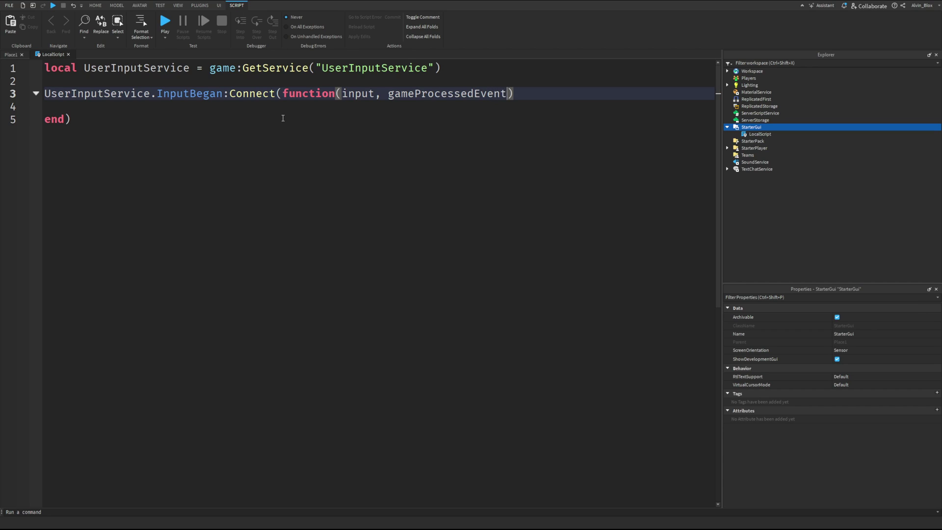
key(Down)
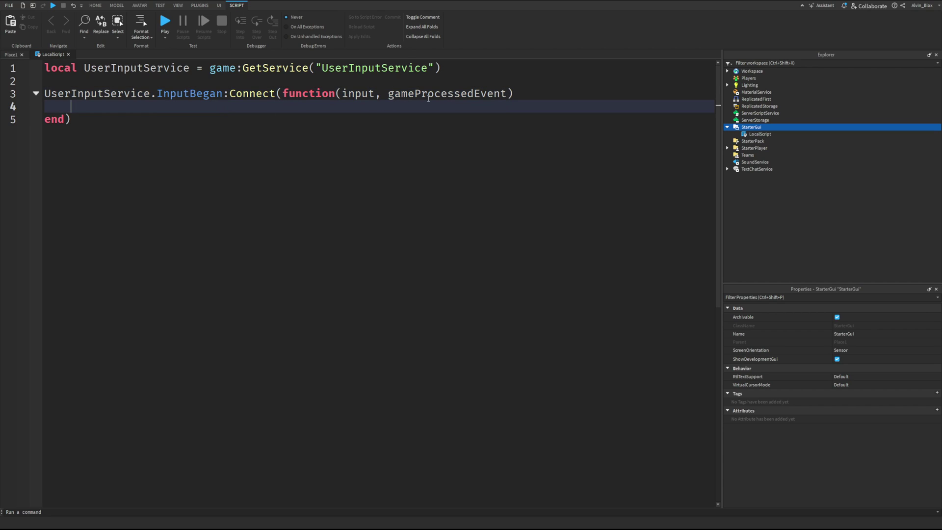
double_click(350, 97)
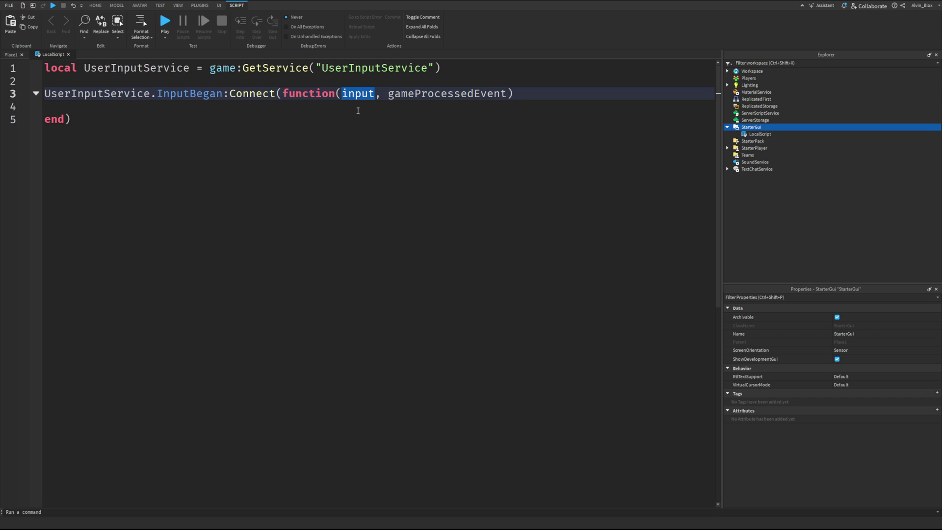
click(358, 110)
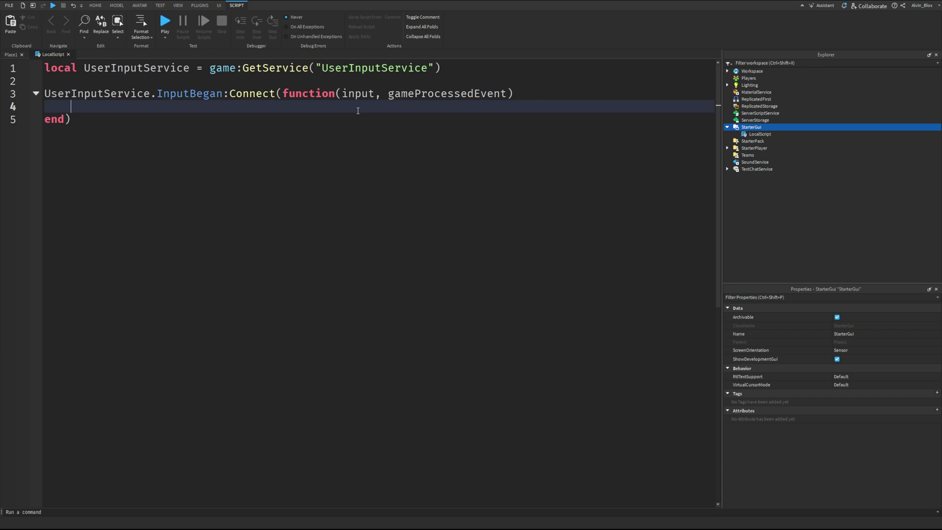
text(if input.KeyCode ==)
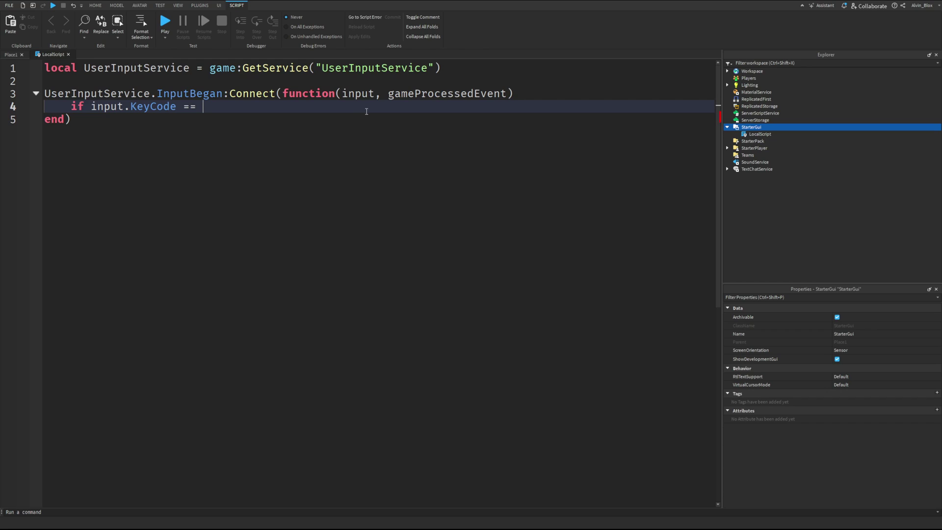
ctrl+scroll(325, 170, up, 2)
ctrl+scroll(326, 171, up, 1)
text(Enum.KeyCode.)
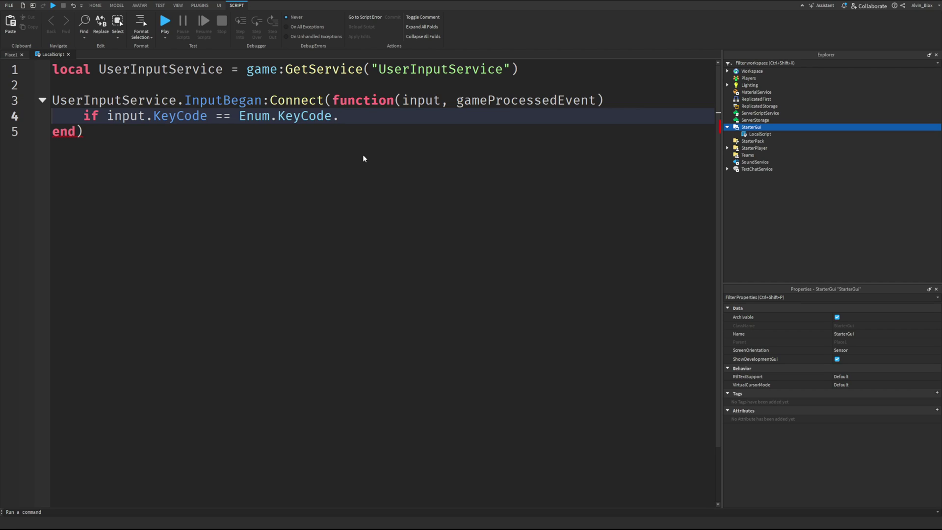
text(E then)
Add an Enum.KeyCode.E check that prints "User has pressed E!" inside InputBegan.
key(Return)
text(print("User has pressed E!)
Playtest and press E repeatedly, logging "User has pressed E!" fifteen times, then stop.
key(End)
click(395, 168)
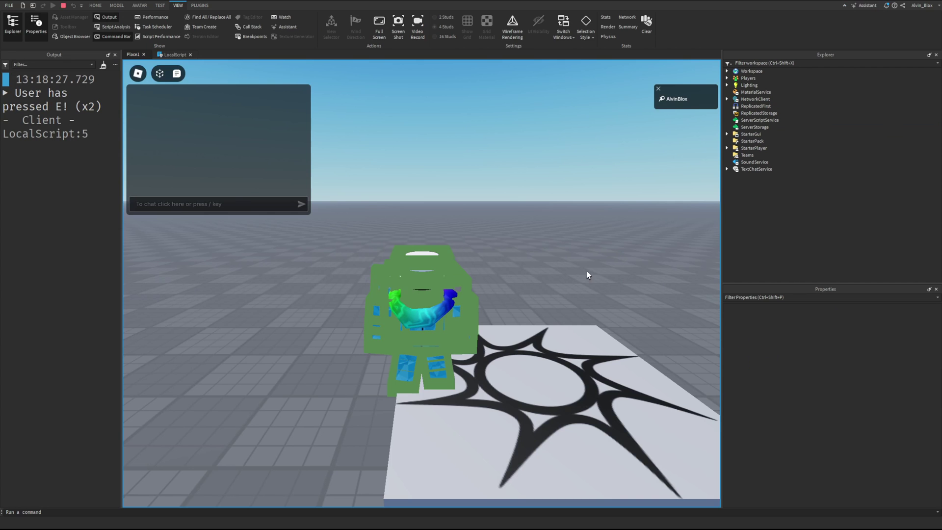
key(e)
key(e)
key(e)
key(e)
key(e)
key(e)
key(e)
key(e)
key(e)
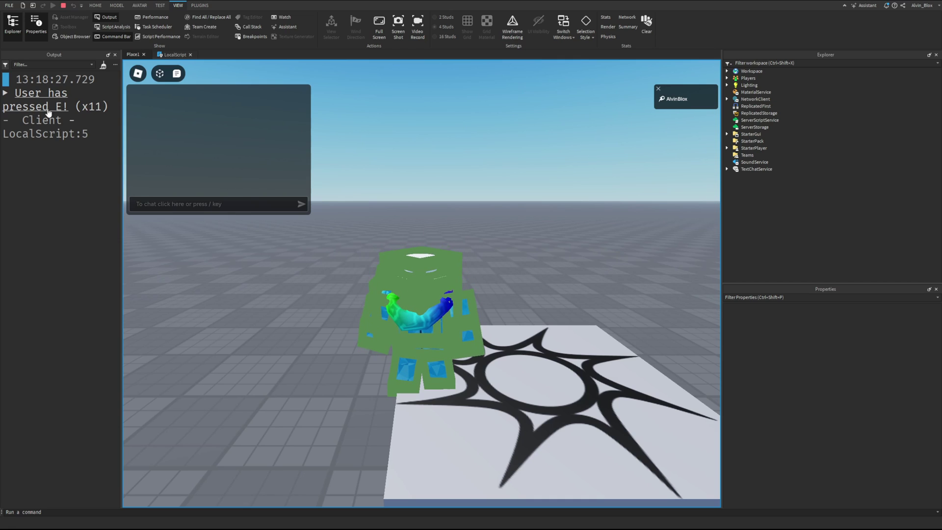
key(e)
key(e)
key(e)
key(e)
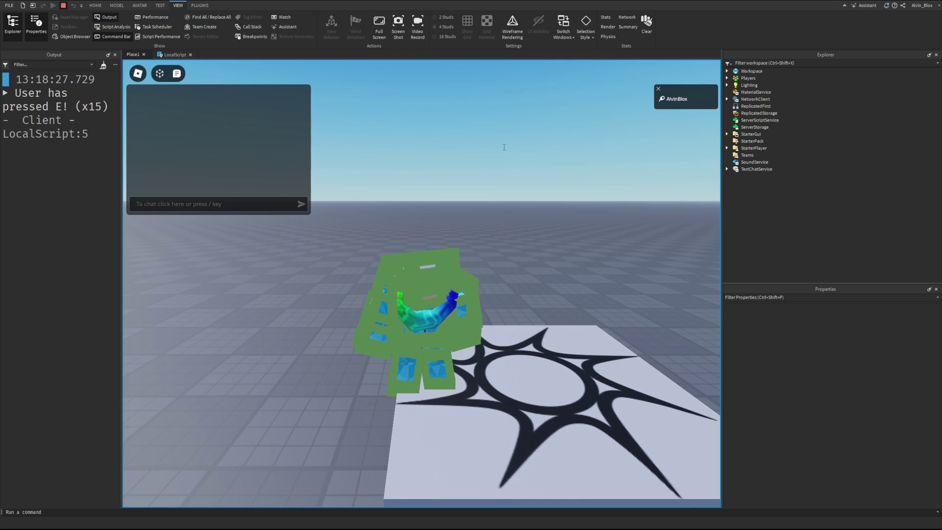
key(shift+F5)
Add an Enum.UserInputType.MouseButton1 check below the E block.
click(160, 56)
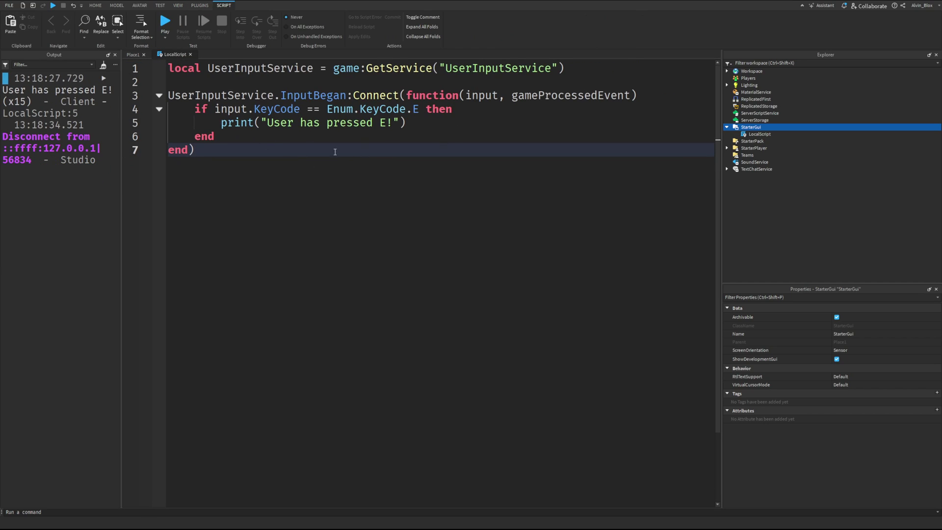
click(263, 138)
key(Return)
key(Return)
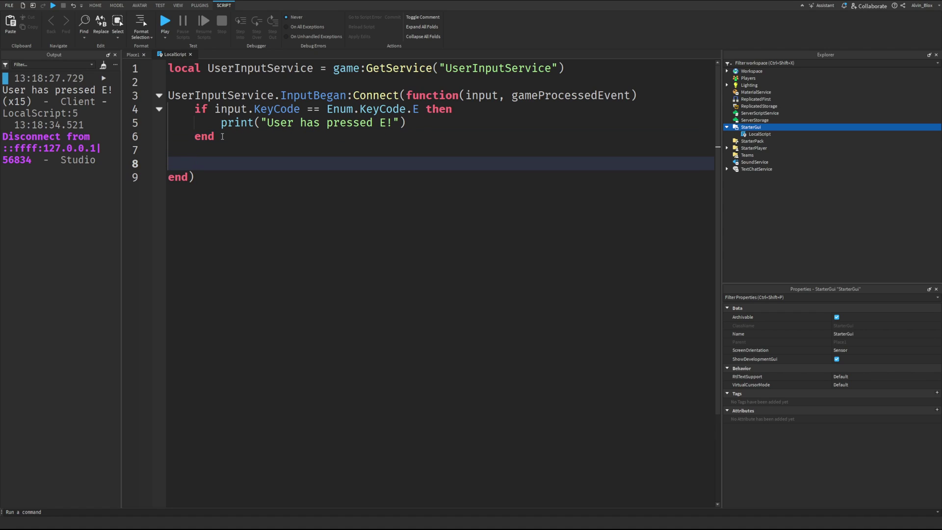
text(if input.UserInputType == Enum.Use)
key(Tab)
text(MouseButton1 then)
key(Return)
text(print("User has clicked!)
Try a different mouse button number, then restore MouseButton1 with the "User has clicked!" print.
key(Down)
click(562, 163)
key(shift+Right)
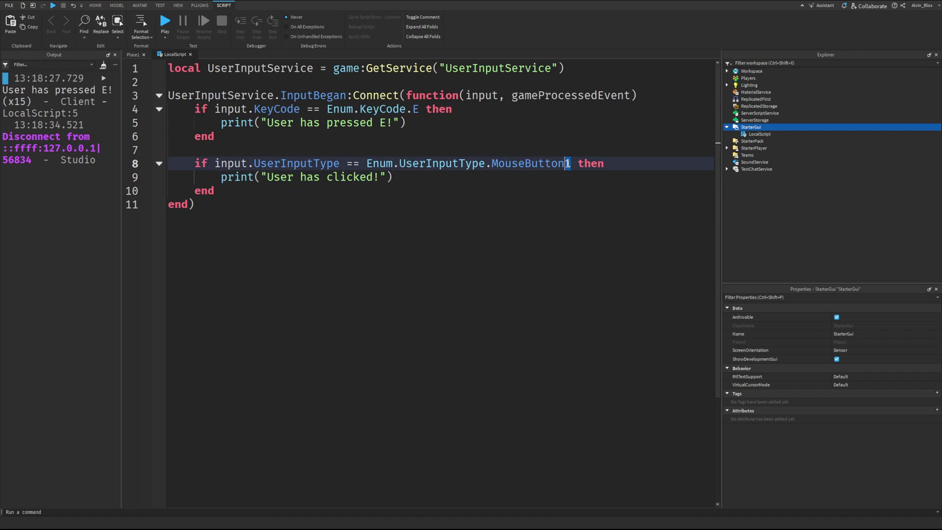
text(2)
key(BackSpace)
text(1)
key(Down)
Playtest with clicks and E presses, logging "User has clicked!" and "User has pressed E!".
key(F5)
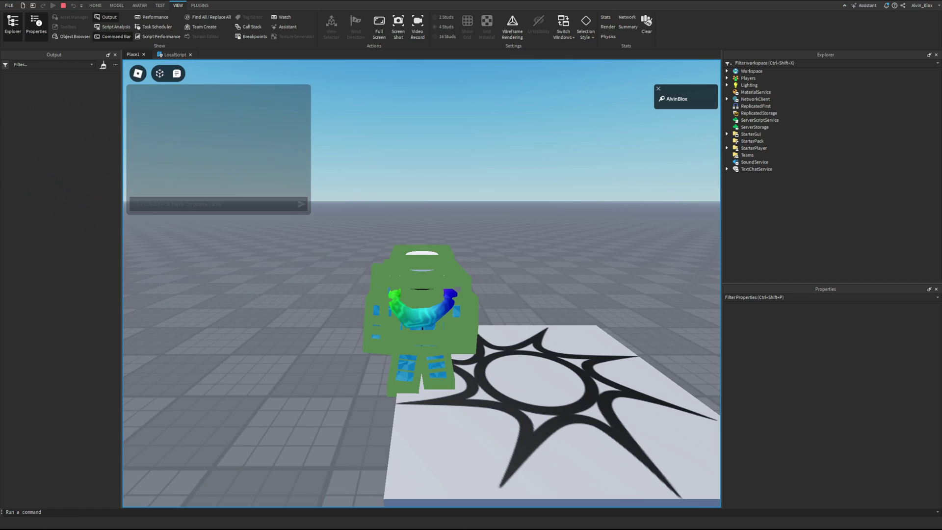
click(392, 313)
click(275, 265)
click(275, 265)
key(e)
key(e)
key(e)
key(e)
ctrl+scroll(79, 159, up, 2)
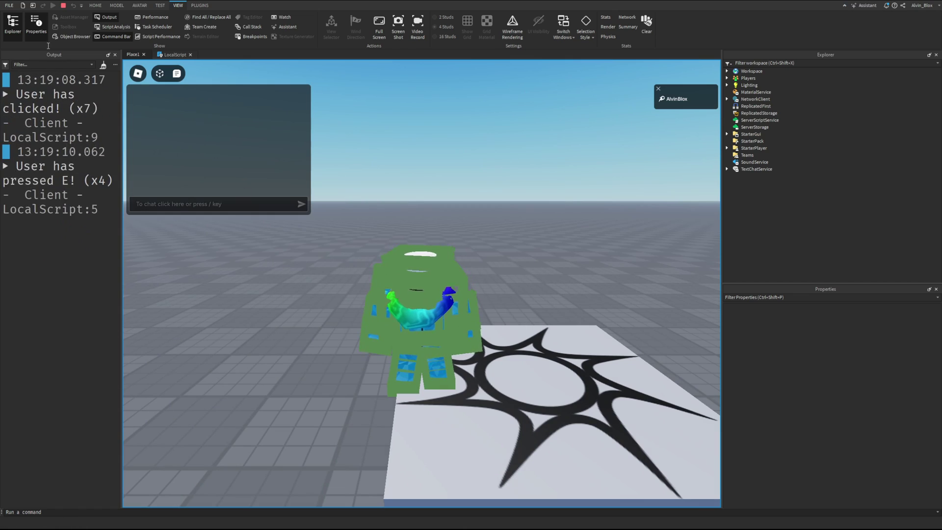
ctrl+scroll(78, 160, up, 1)
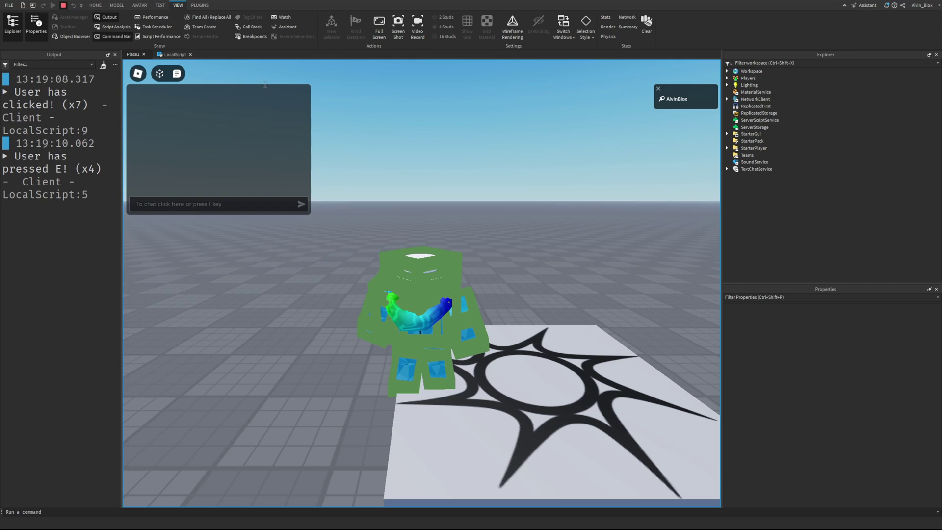
Stop the playtest and duplicate the MouseButton1 check as a Touch check.
key(shift+F5)
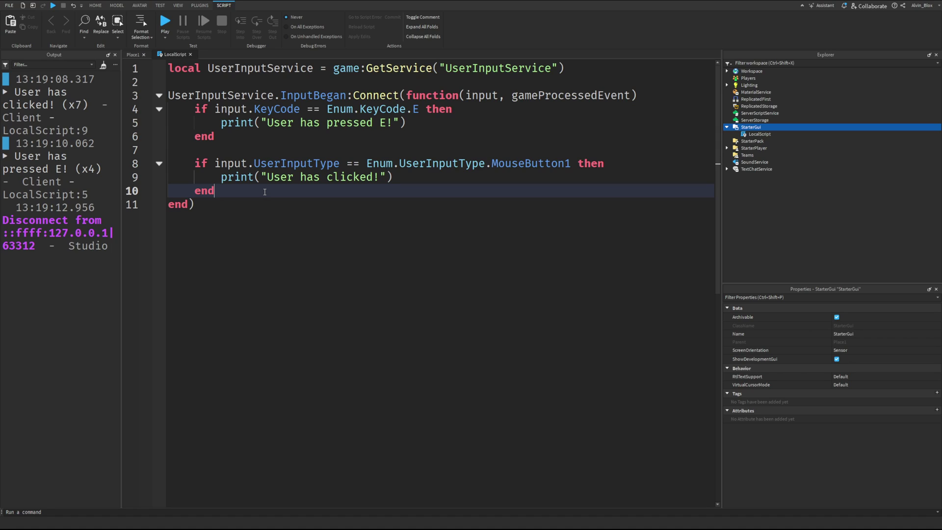
key(Return)
key(Return)
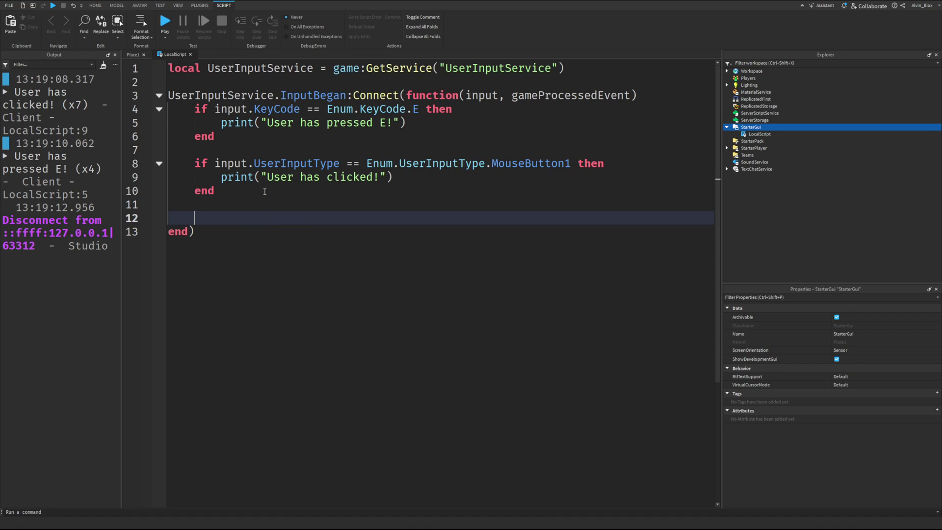
drag(264, 191, 168, 163)
key(ctrl+c)
key(Down)
key(Down)
key(ctrl+v)
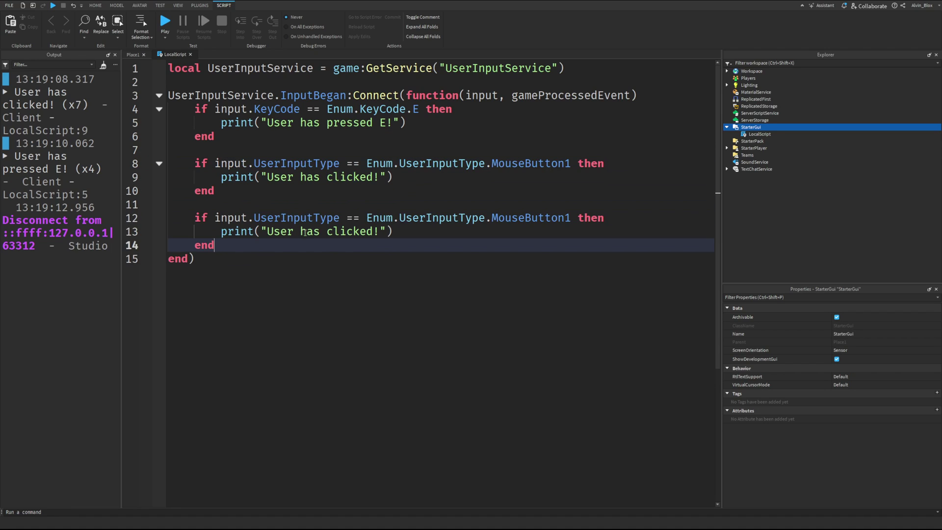
click(525, 218)
double_click(522, 218)
text(T)
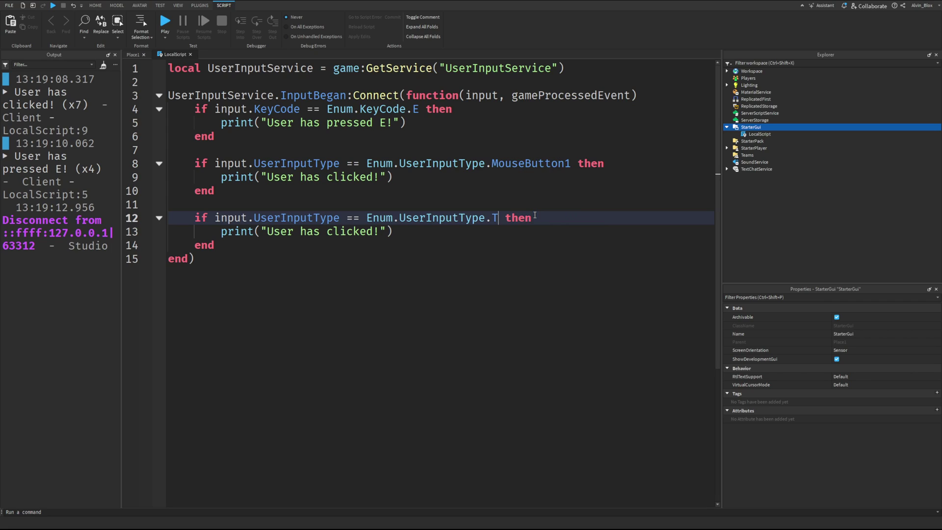
text(ouch)
Change the Touch check's message to "User has touched!".
double_click(352, 232)
text(touched)
click(622, 312)
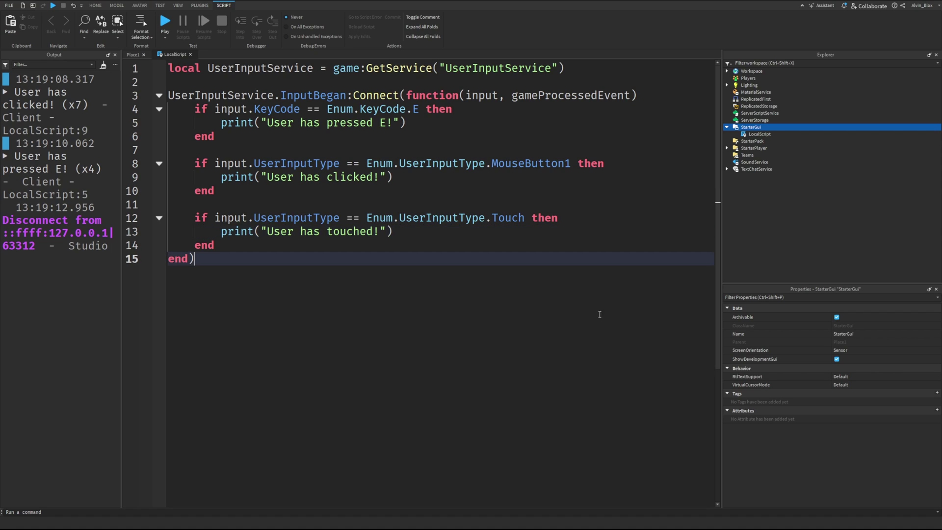
key(shift+Up)
key(shift+Up)
key(shift+Up)
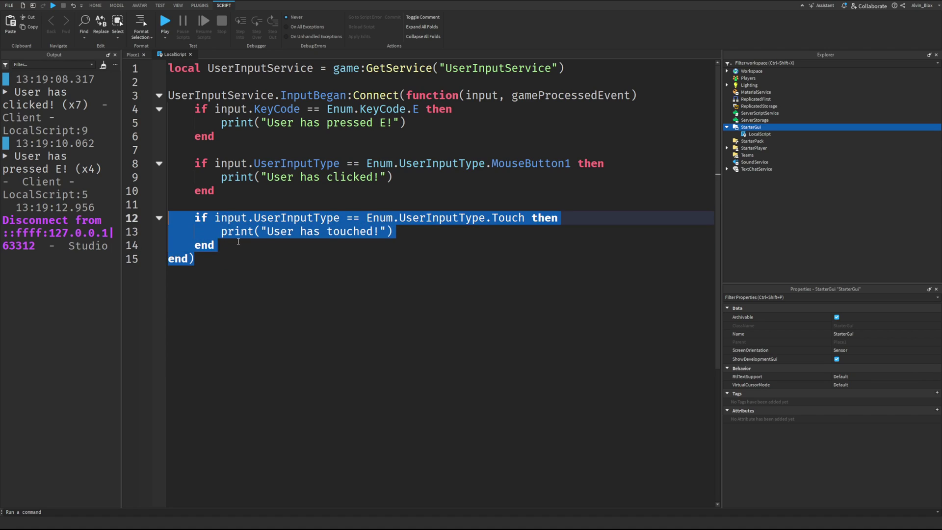
click(256, 244)
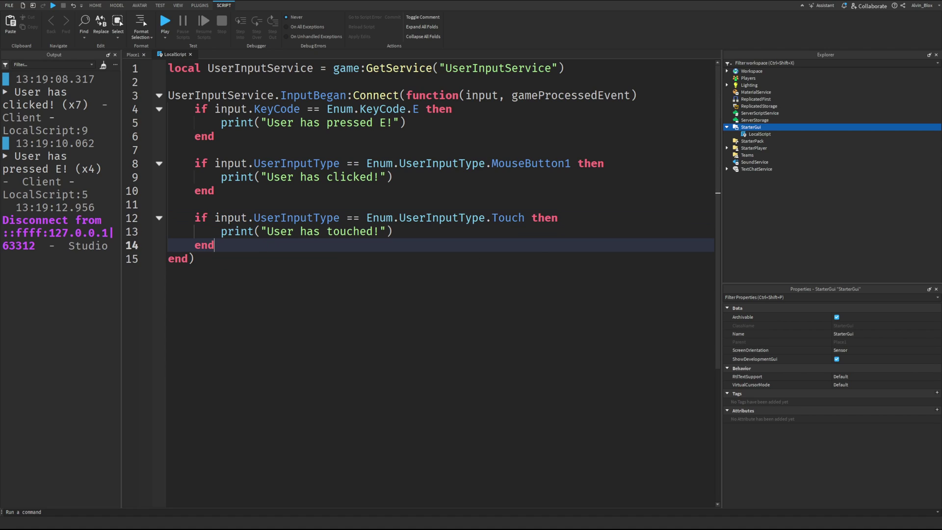
key(Down)
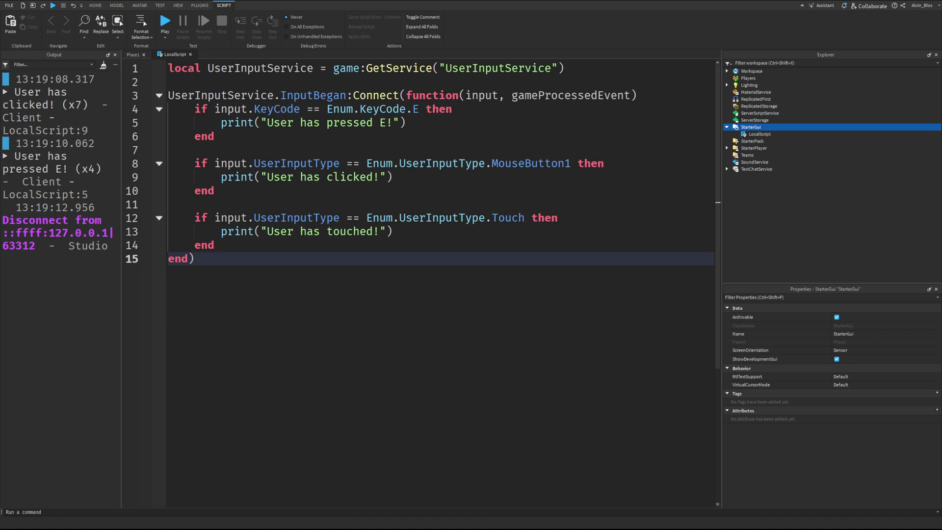
Try other KeyCode names in the E check, including Return, then restore E.
double_click(415, 109)
text(Space)
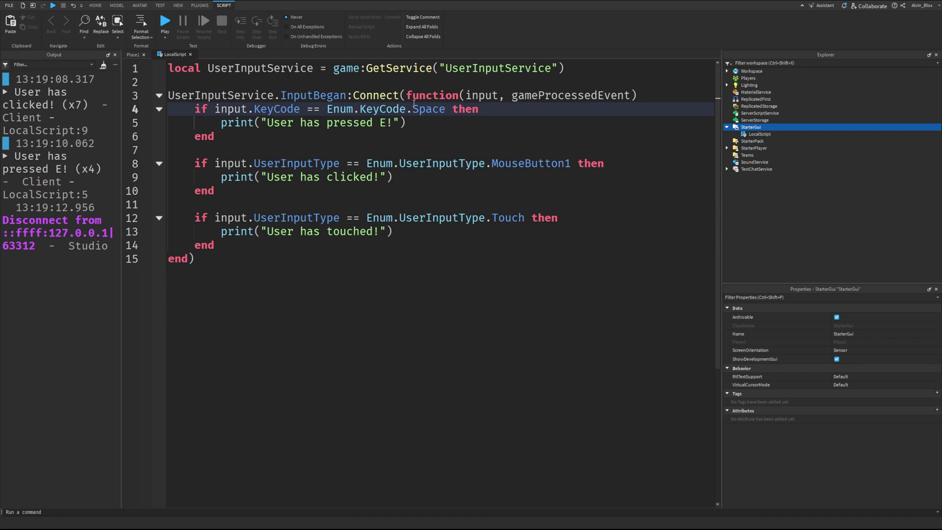
double_click(414, 107)
text(Backspace)
double_click(414, 107)
text(Enter)
double_click(414, 107)
text(Return)
double_click(414, 108)
key(BackSpace)
text(E)
drag(231, 349, 115, 98)
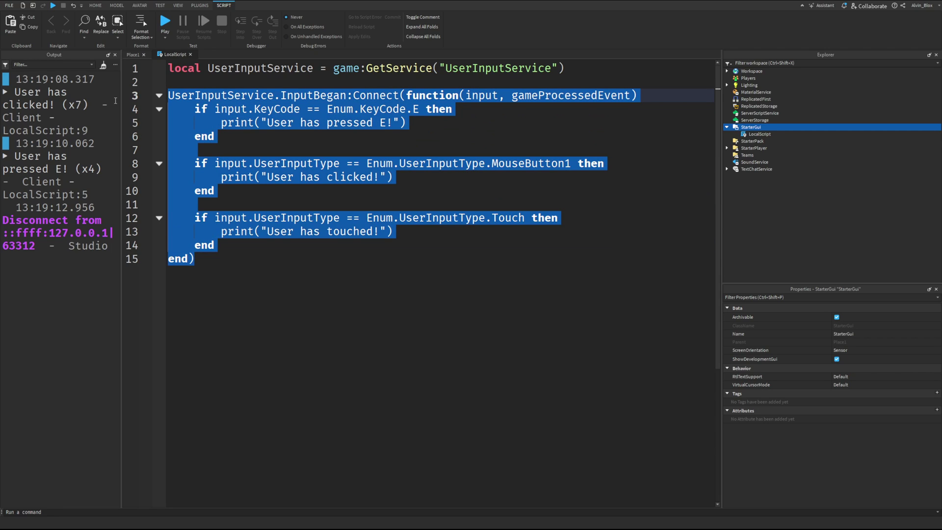
Add a UserInputService.InputEnded:Connect(function(input, gameProcessedEvent)) handler below InputBegan.
click(265, 271)
double_click(315, 95)
click(265, 271)
key(Return)
key(Return)
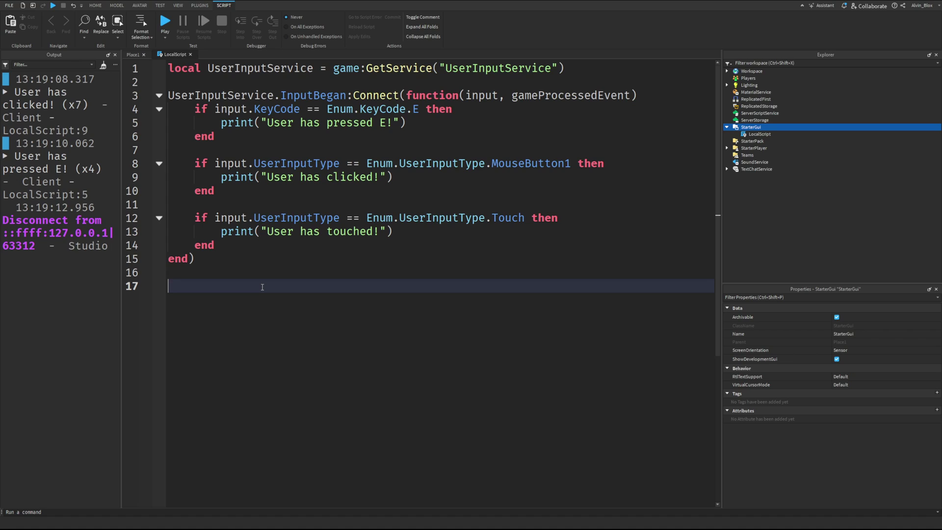
text(UserInputService)
text(.InputEn)
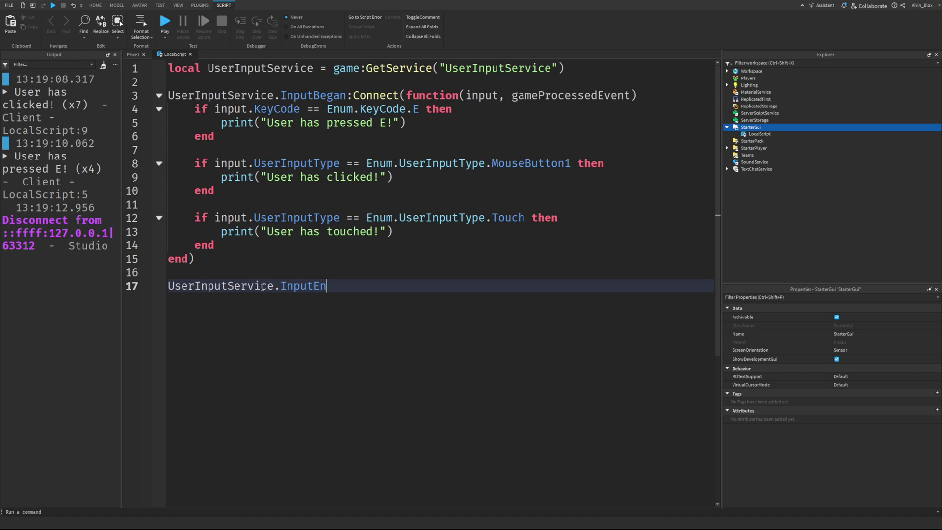
text(ded:Connect(function(input, )
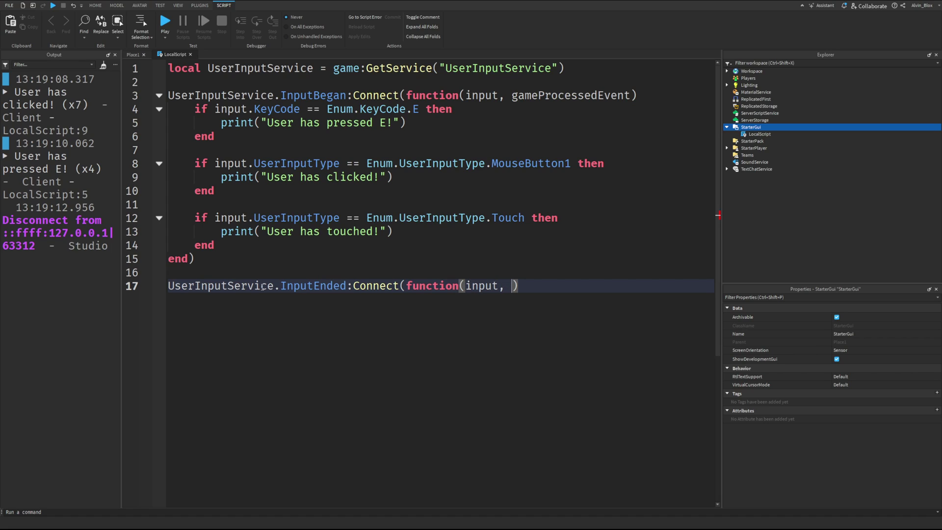
text(gameProcessedEvent))
key(Return)
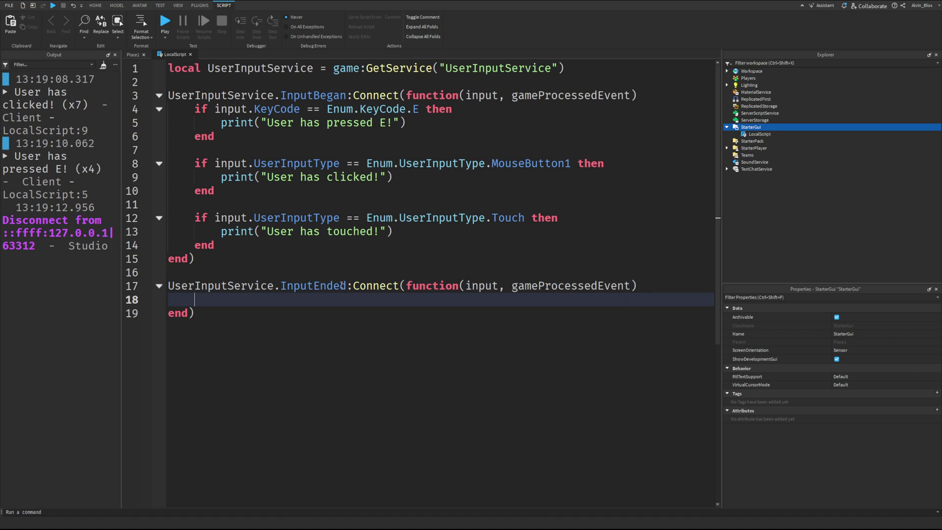
Copy the three if-blocks from InputBegan into the InputEnded handler.
click(573, 284)
key(Down)
key(Up)
key(Up)
key(Up)
key(shift+Up)
key(shift+Up)
key(shift+Up)
key(shift+Up)
key(shift+Up)
key(shift+Up)
key(ctrl+c)
click(239, 303)
key(ctrl+v)
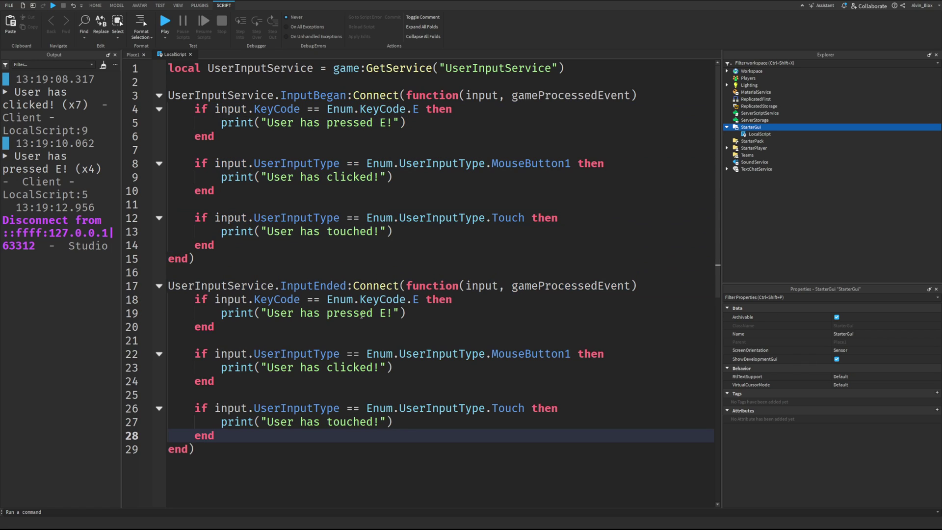
Reword the copied messages to "released E", "released click" and "stopped touching".
double_click(359, 314)
text(released)
double_click(353, 313)
double_click(349, 367)
text(released click)
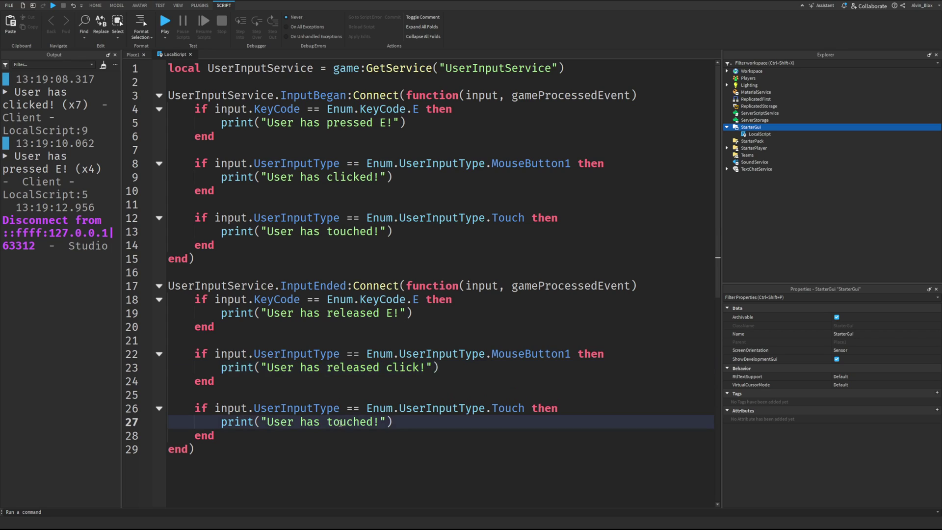
double_click(349, 422)
text(stopped touching)
key(Up)
key(Up)
key(Up)
key(Up)
key(Up)
ctrl+scroll(329, 310, down, 1)
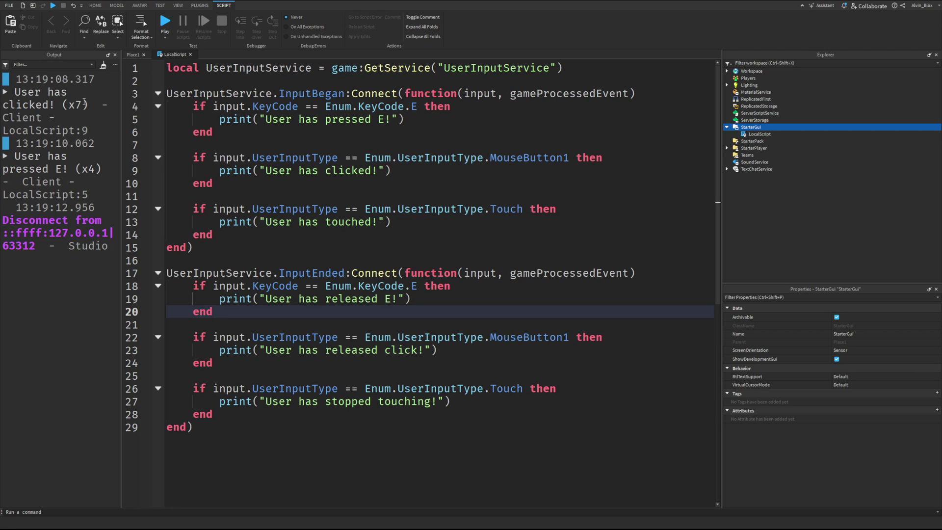
Playtest with E presses and clicks, logging pressed and released messages, then stop.
click(134, 54)
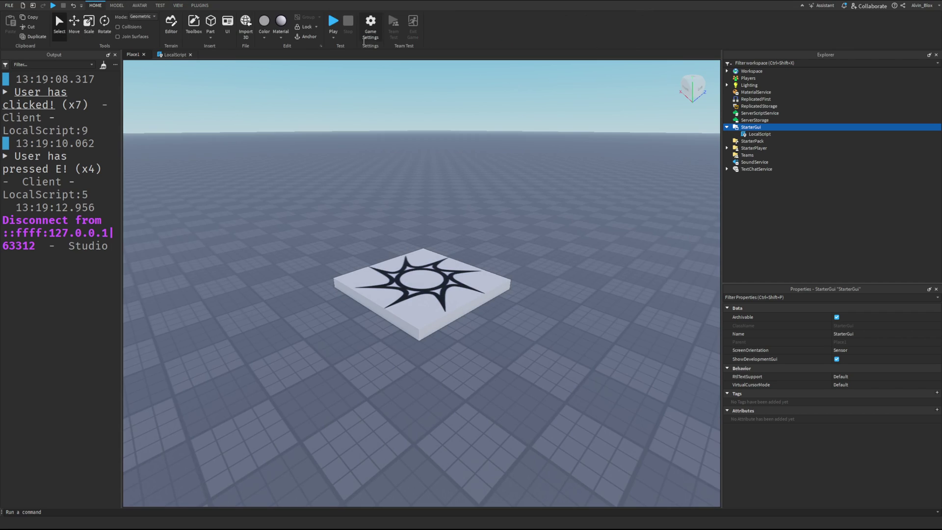
click(330, 22)
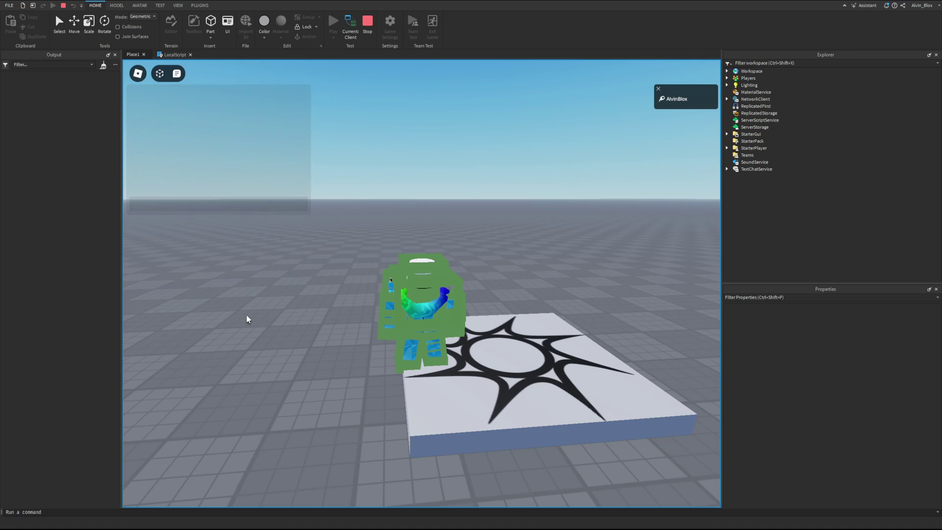
click(199, 204)
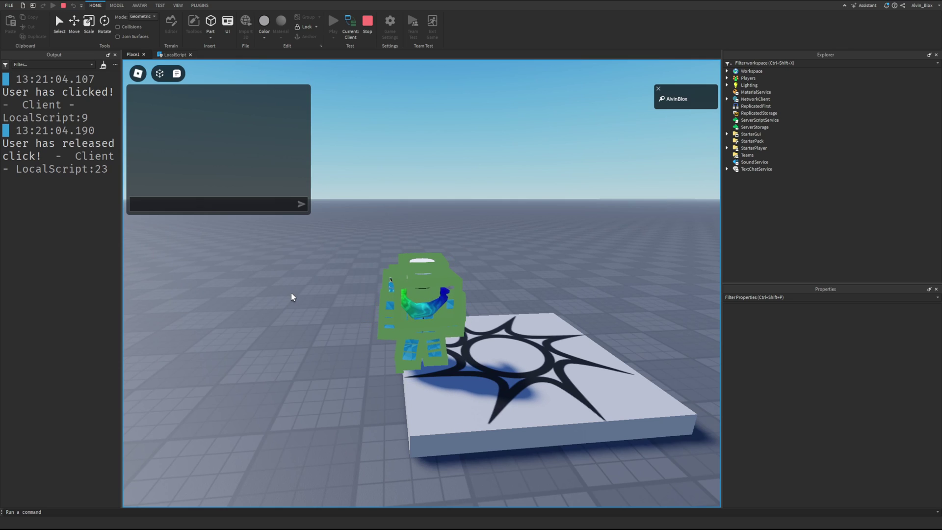
text(jfdeeeeeee)
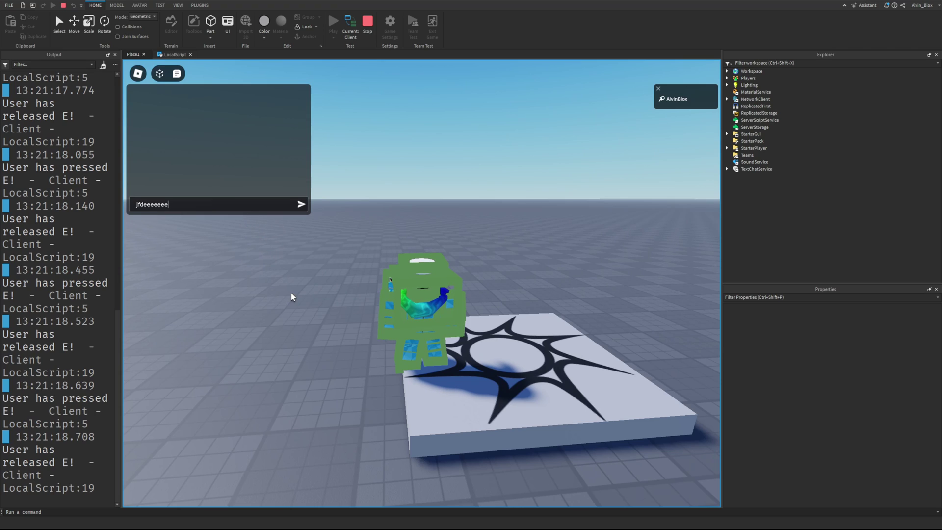
click(378, 222)
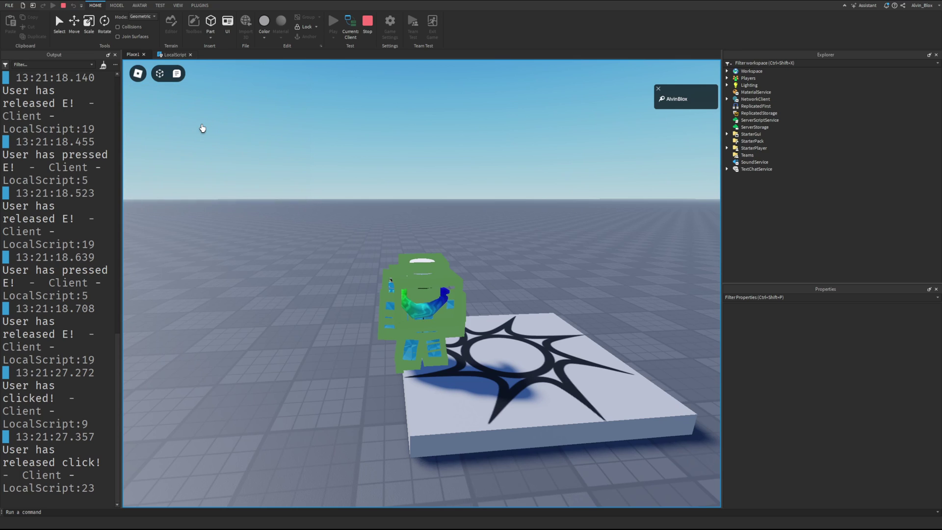
click(177, 74)
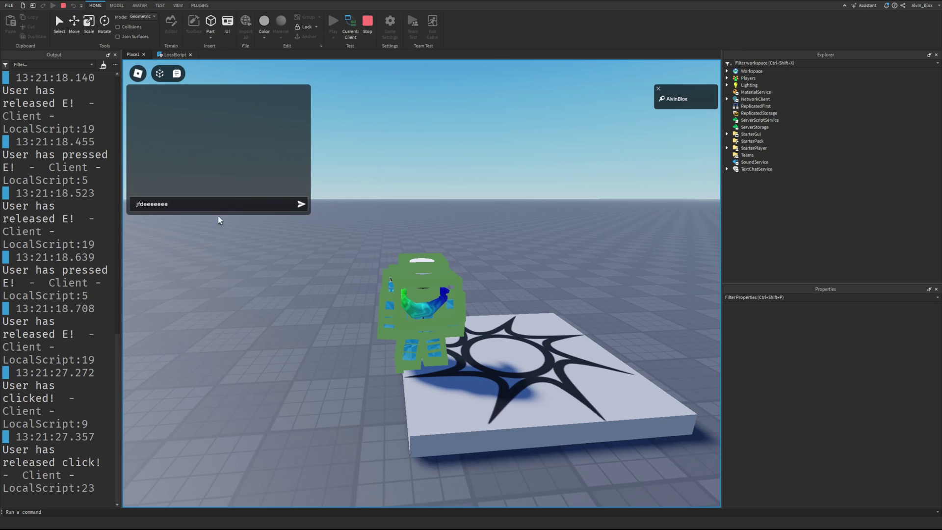
right_drag(550, 167, 567, 165)
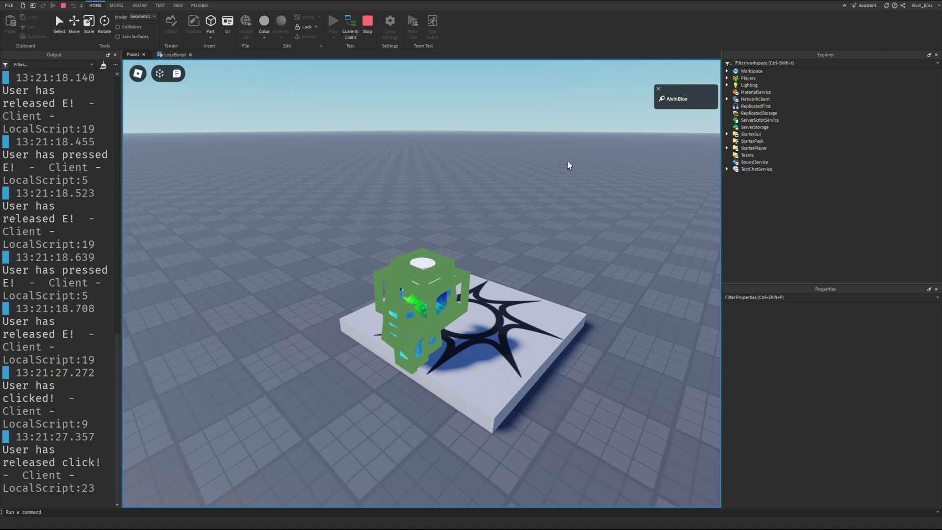
click(367, 21)
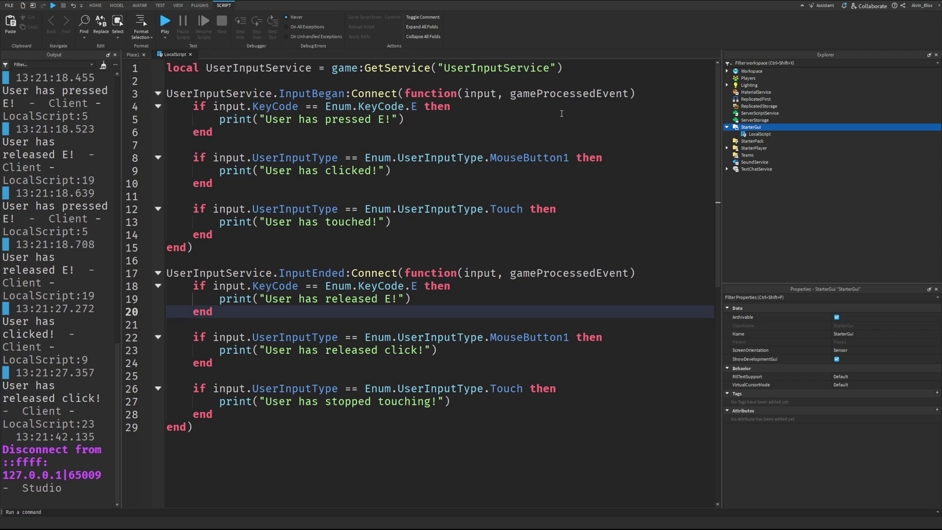
click(640, 93)
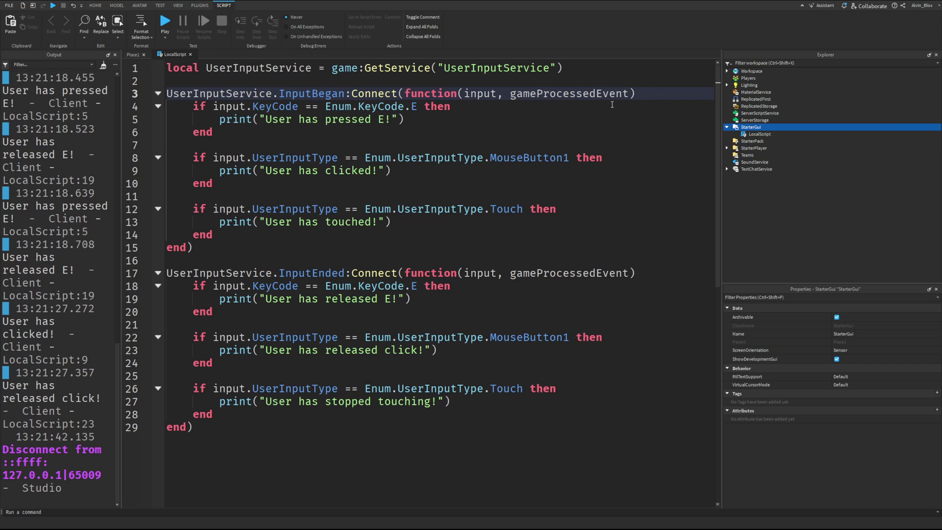
Add 'if gameProcessedEvent then return end' at the top of InputBegan.
key(Return)
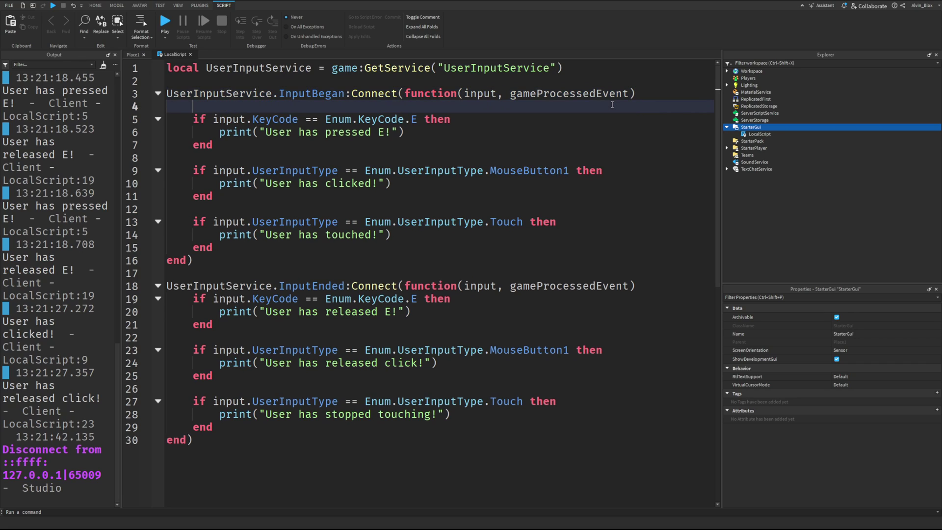
key(Return)
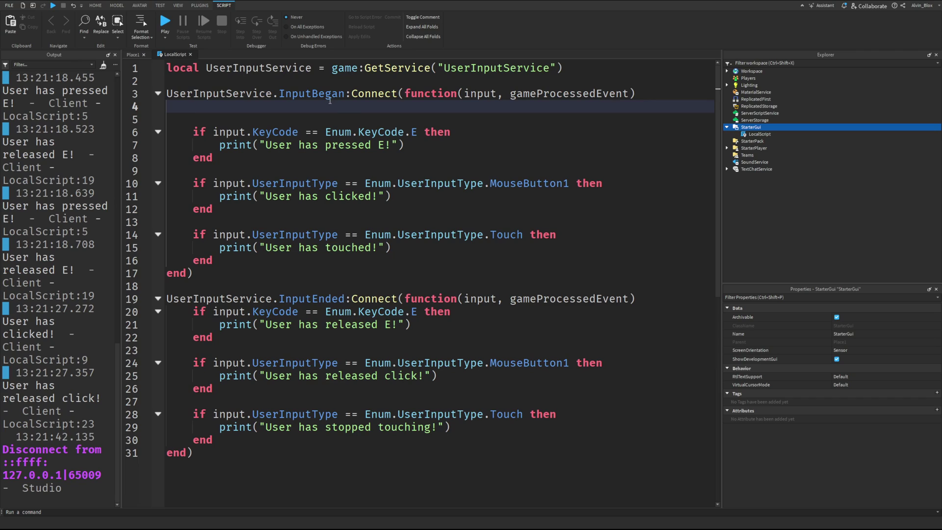
text(if game)
key(Tab)
text(then return end)
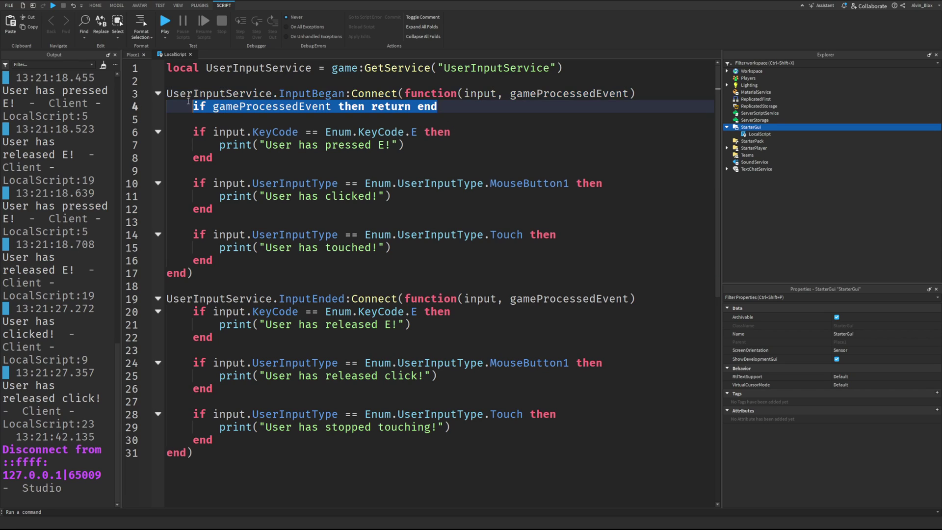
Paste the same early-return check into InputEnded with a blank line, then start a playtest.
click(671, 303)
key(Return)
key(ctrl+v)
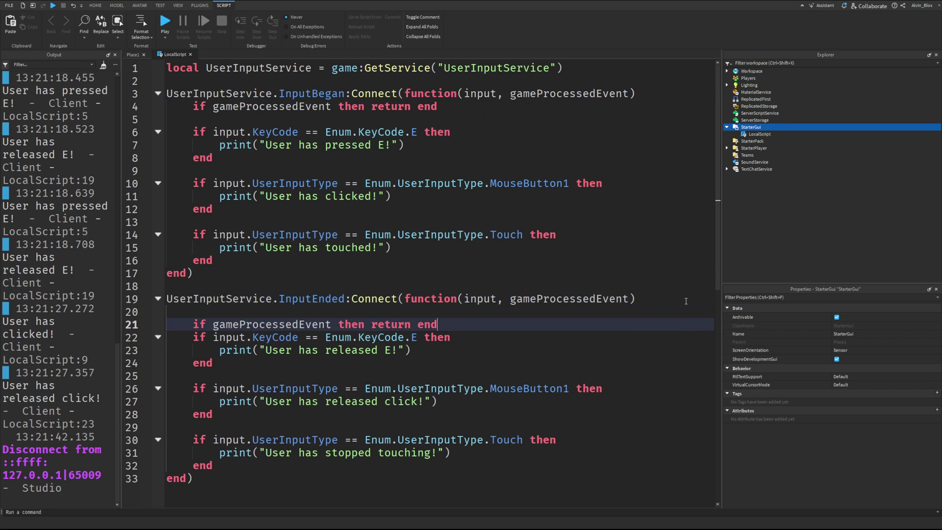
click(686, 300)
click(572, 308)
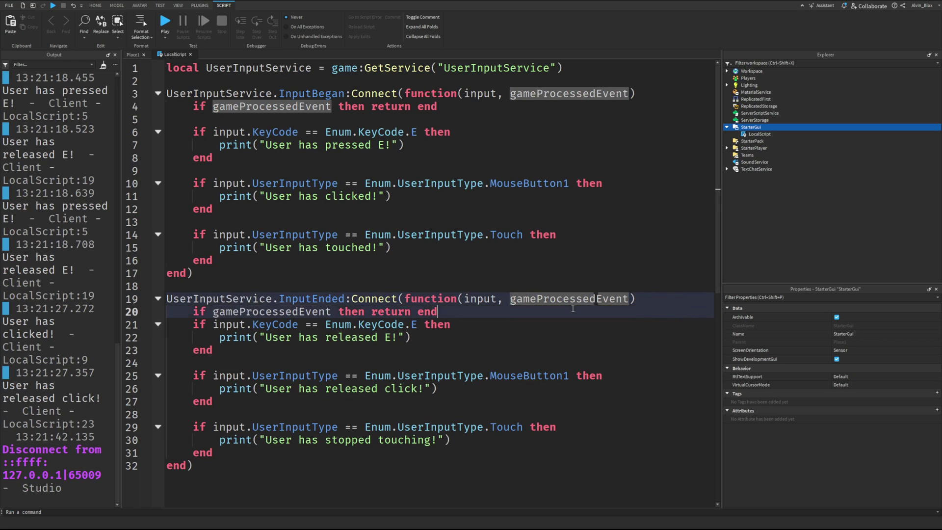
key(Return)
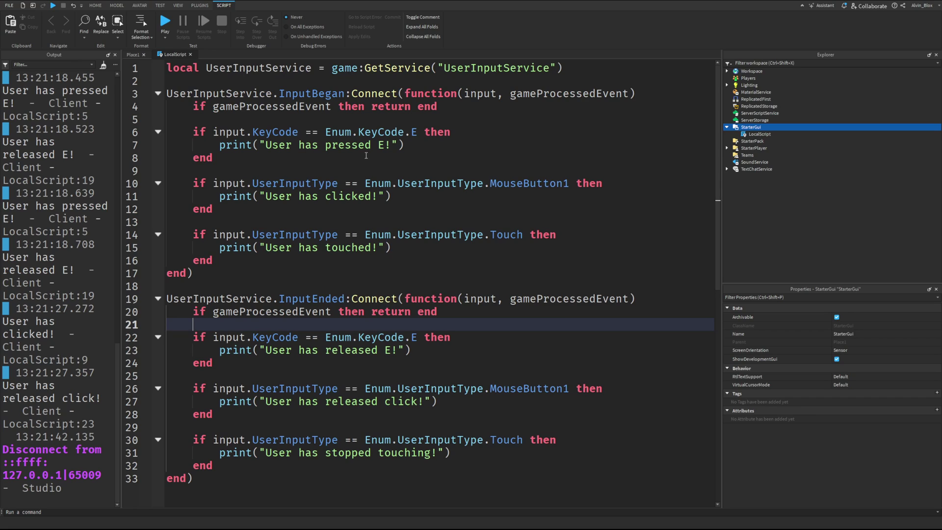
key(F5)
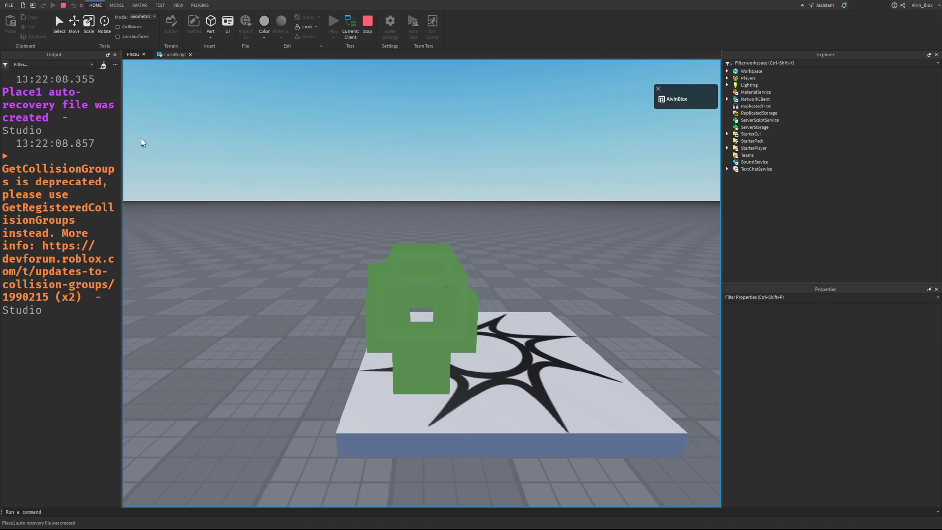
Click and press E in-game to log messages, then clear the output.
click(249, 258)
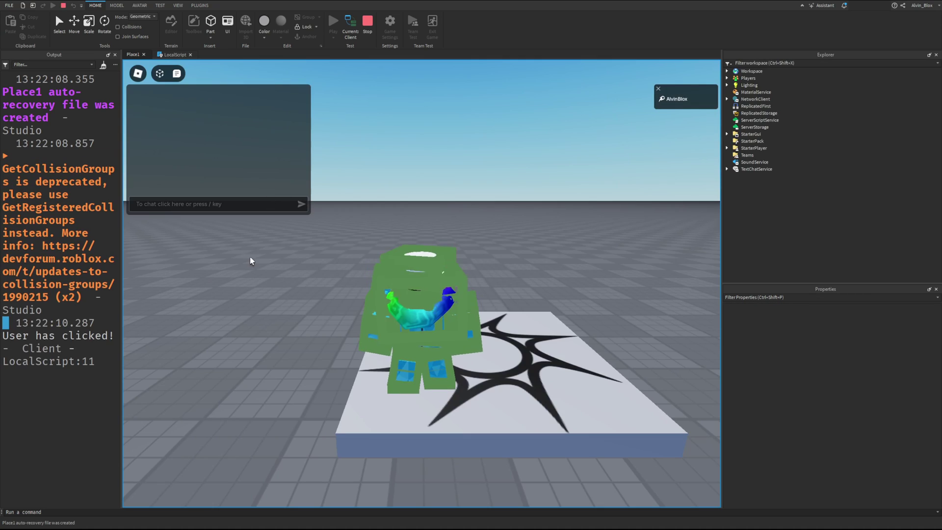
key(e)
key(e)
key(e)
key(e)
click(383, 358)
click(382, 358)
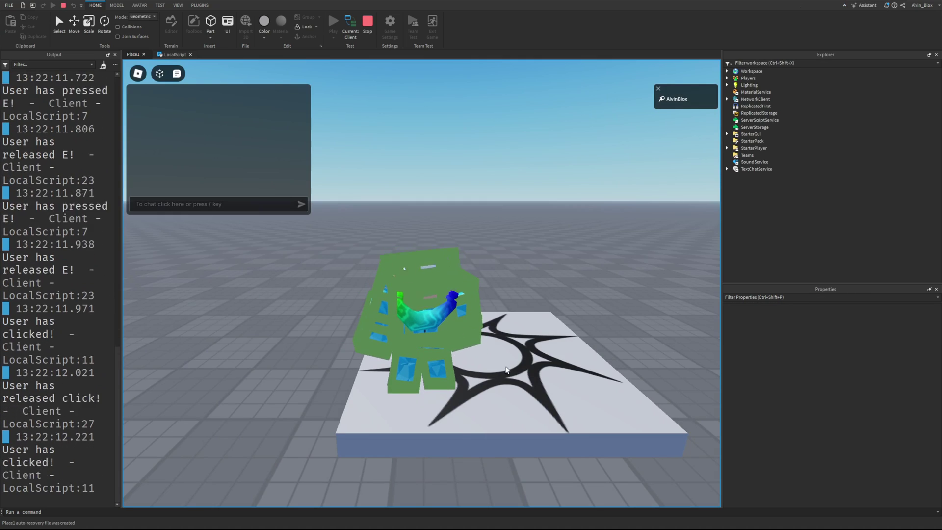
click(382, 358)
click(382, 358)
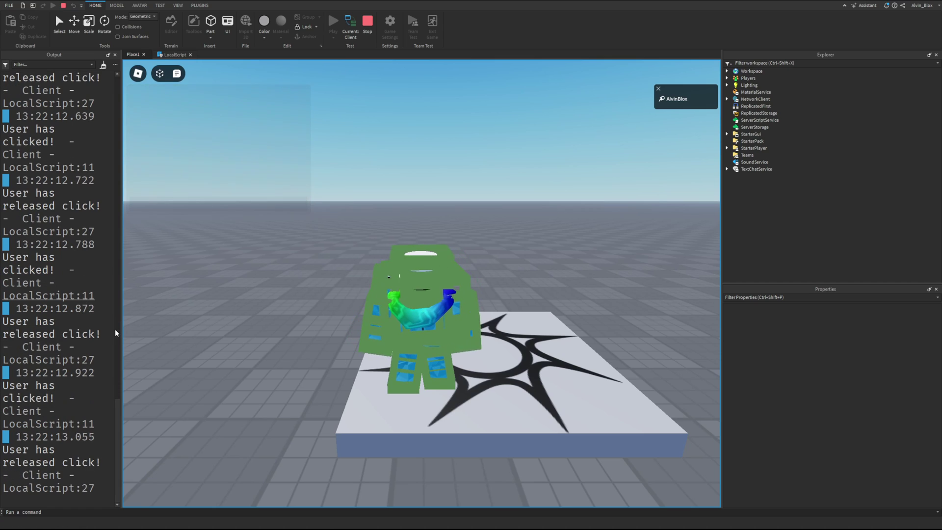
click(104, 64)
click(137, 250)
Send a chat message that logs nothing, orbit the camera, and stop the test.
click(104, 65)
click(177, 204)
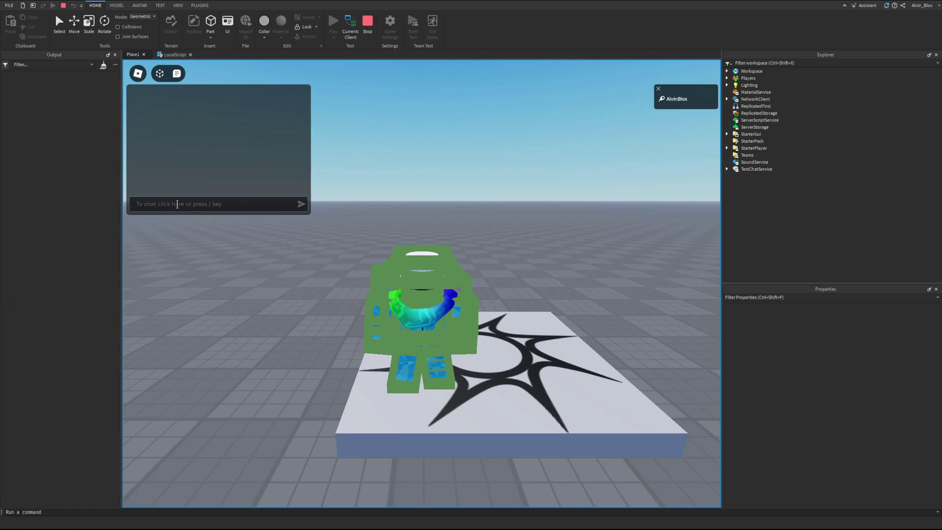
text(hfhdfhjfheeeeeeeeeeeeeeeeeeeeeeeeeee)
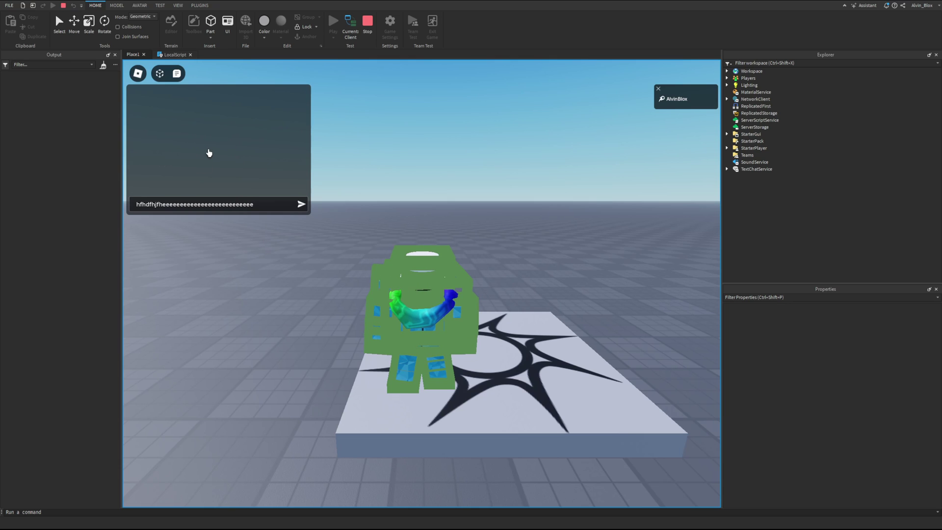
key(Return)
right_drag(454, 165, 429, 133)
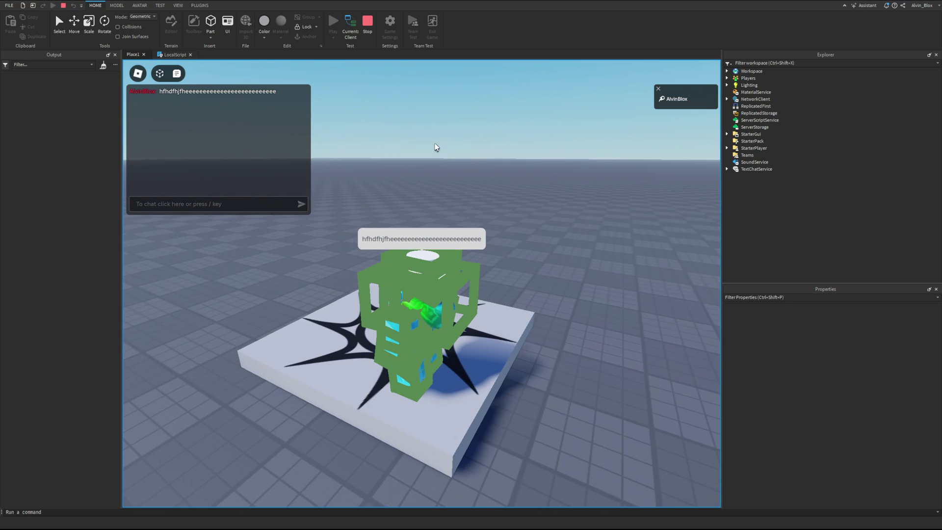
click(367, 21)
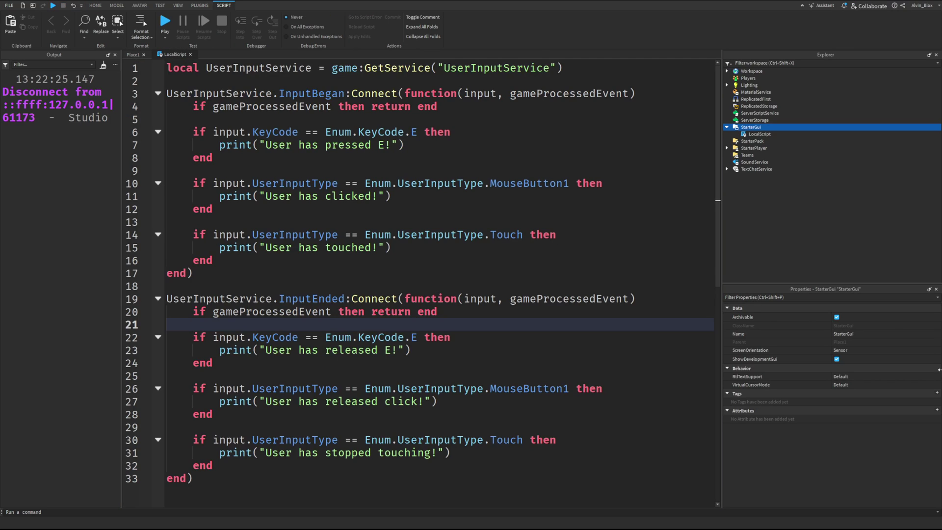
ctrl+scroll(360, 324, up, 1)
ctrl+scroll(177, 332, down, 2)
Add 'local isAKeyDown = UserInputService:IsKeyDown(Enum.KeyCode.A)' below the last end).
click(192, 463)
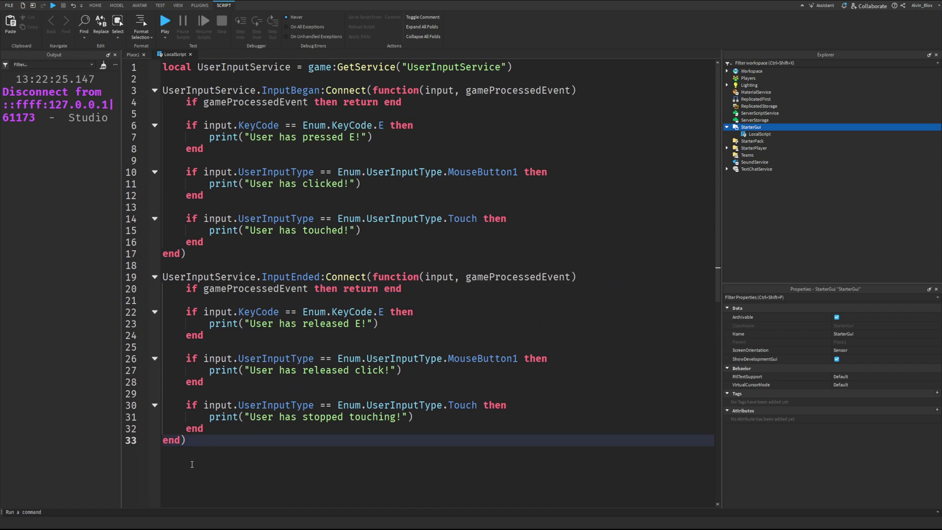
scroll(255, 417, down, 1)
key(Return)
key(Return)
scroll(221, 357, up, 1)
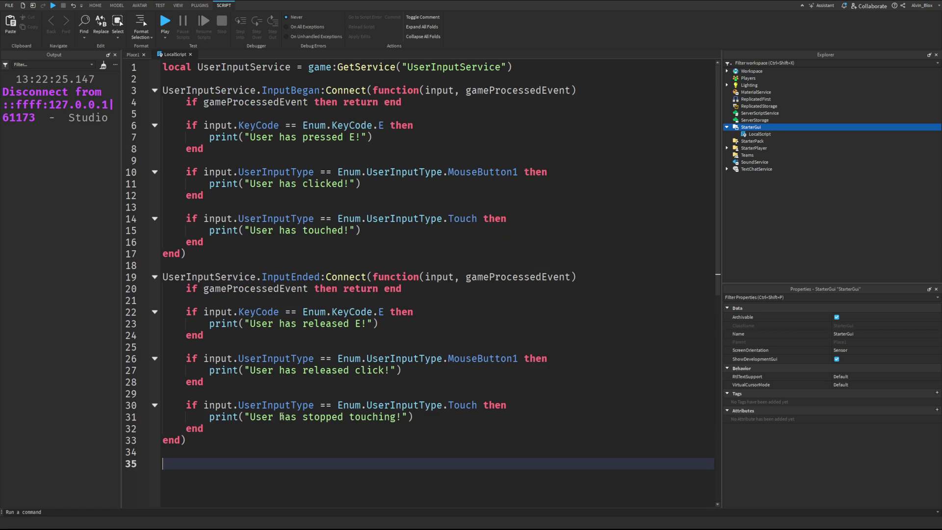
ctrl+scroll(221, 263, down, 1)
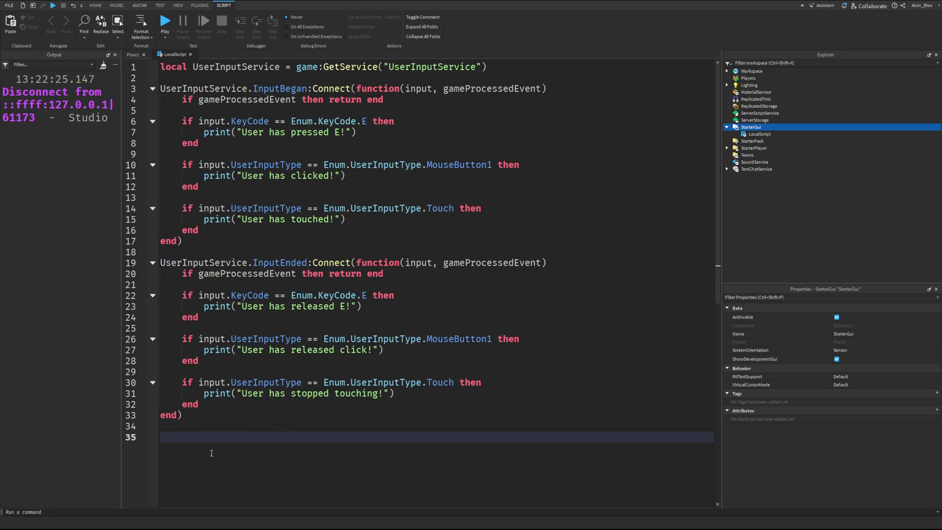
text(User)
key(BackSpace)
key(BackSpace)
key(BackSpace)
text(local)
key(BackSpace)
key(BackSpace)
key(BackSpace)
text(UserInputService)
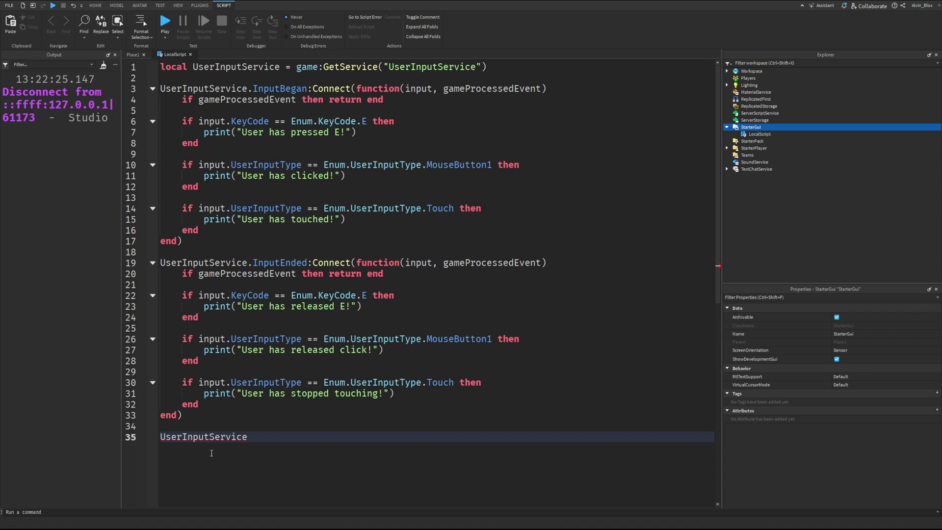
ctrl+scroll(211, 453, up, 1)
ctrl+scroll(212, 452, up, 1)
text(:IsKeyDown(Enum.KeyCode.)
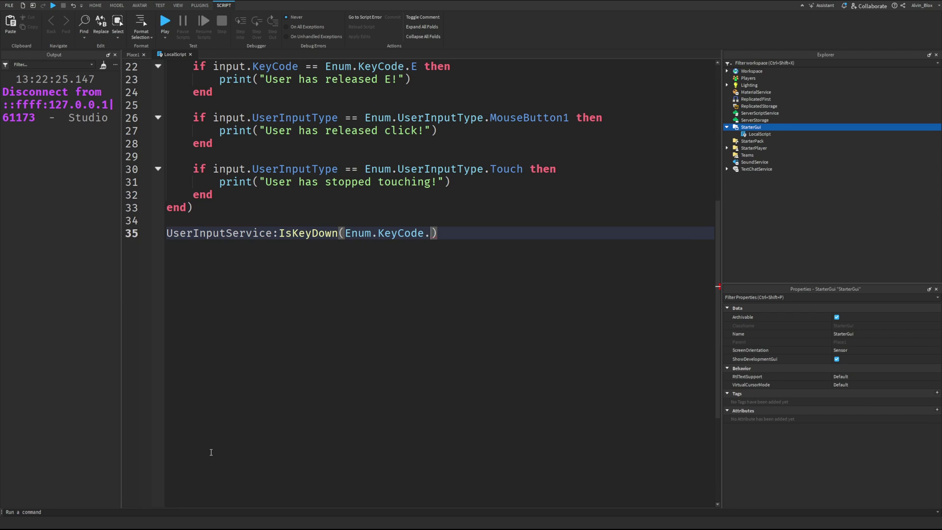
text(A)
drag(483, 233, 166, 235)
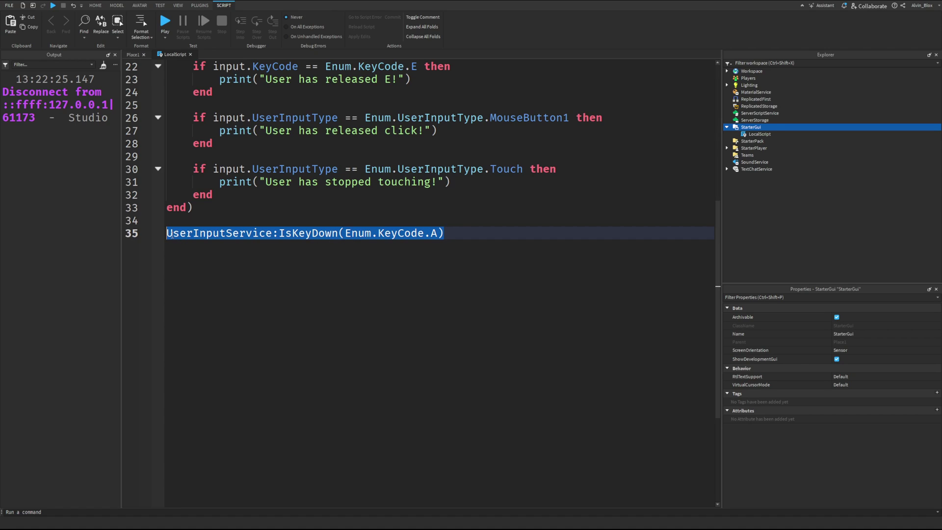
click(188, 233)
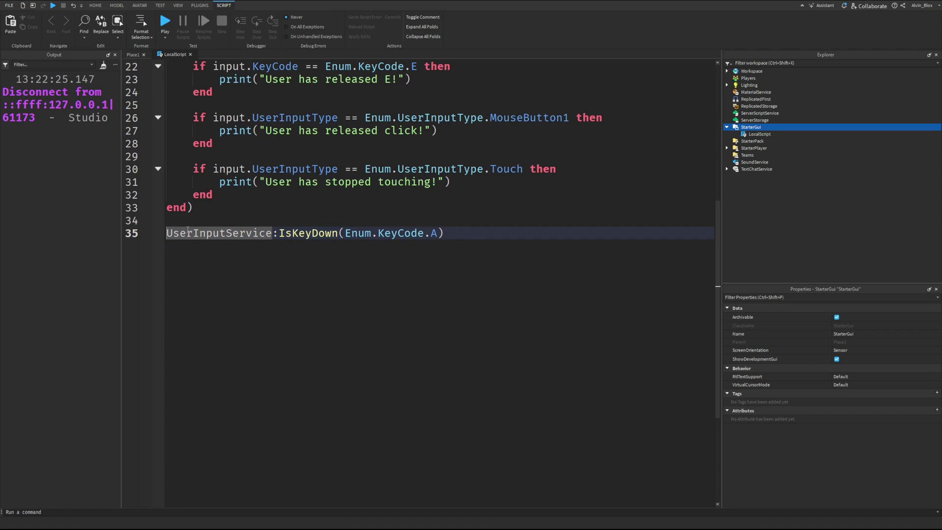
text(local )
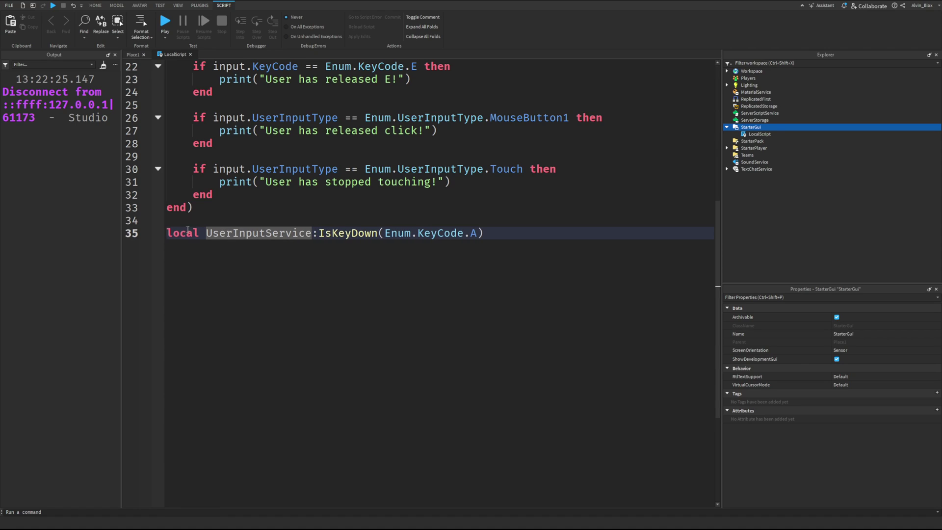
text(isAKeyDown =)
Add 'print(isAKeyDown)' beneath that line and remove the extra blank line.
click(591, 237)
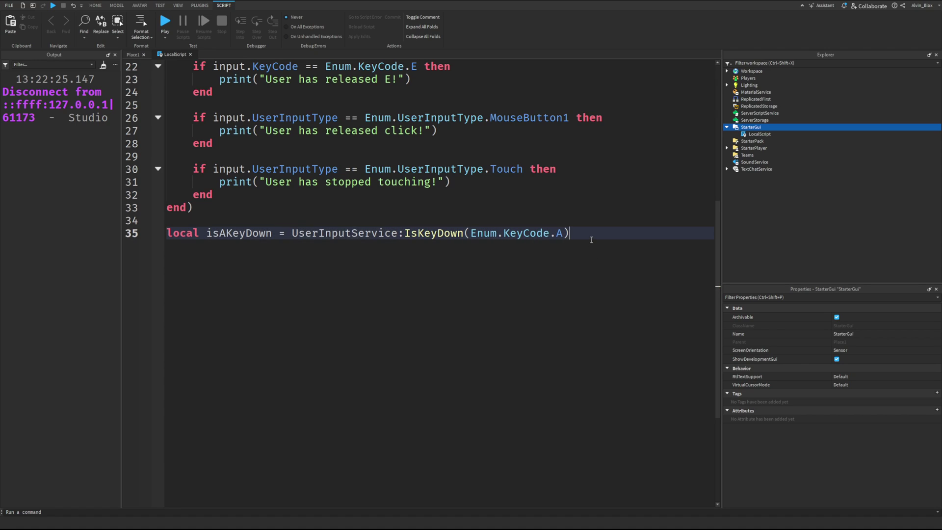
key(Return)
key(Return)
text(print(isAKeyDown)
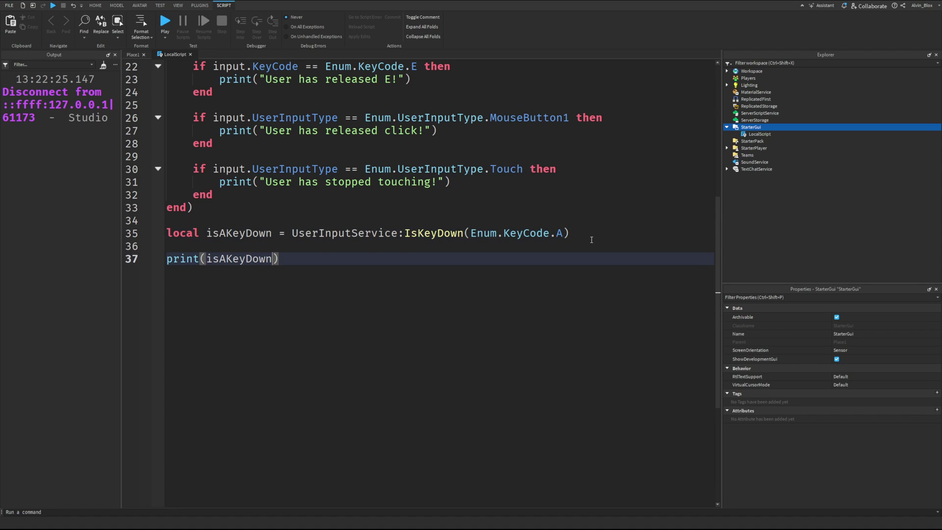
click(245, 247)
key(BackSpace)
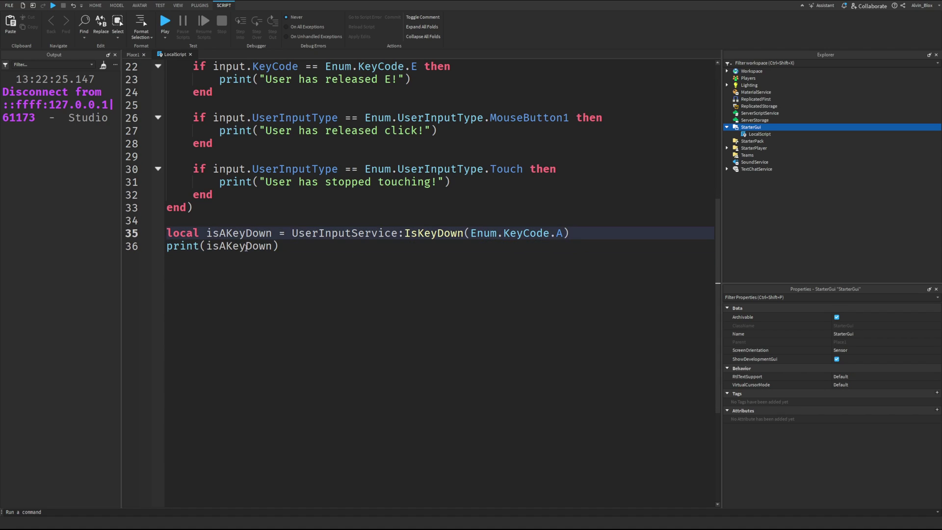
drag(300, 247, 166, 233)
click(291, 248)
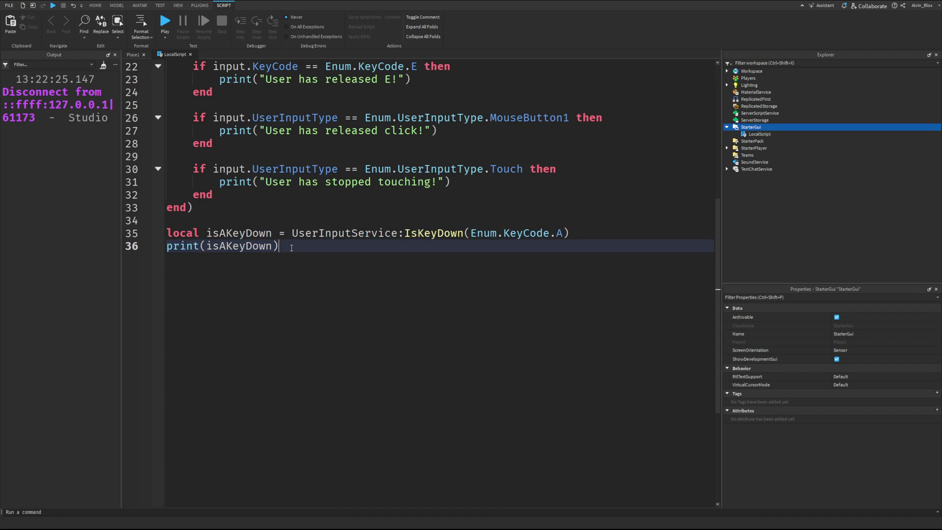
scroll(300, 249, up, 3)
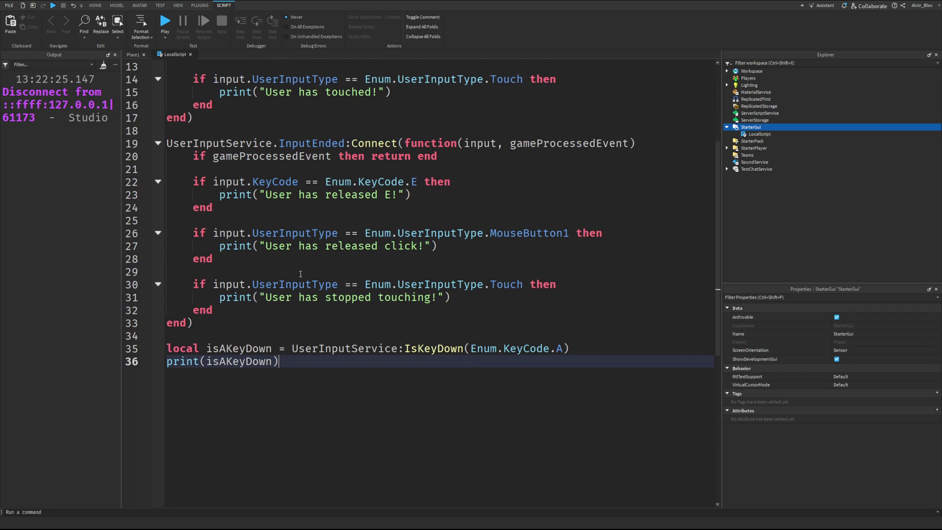
drag(291, 364, 167, 348)
scroll(340, 342, up, 2)
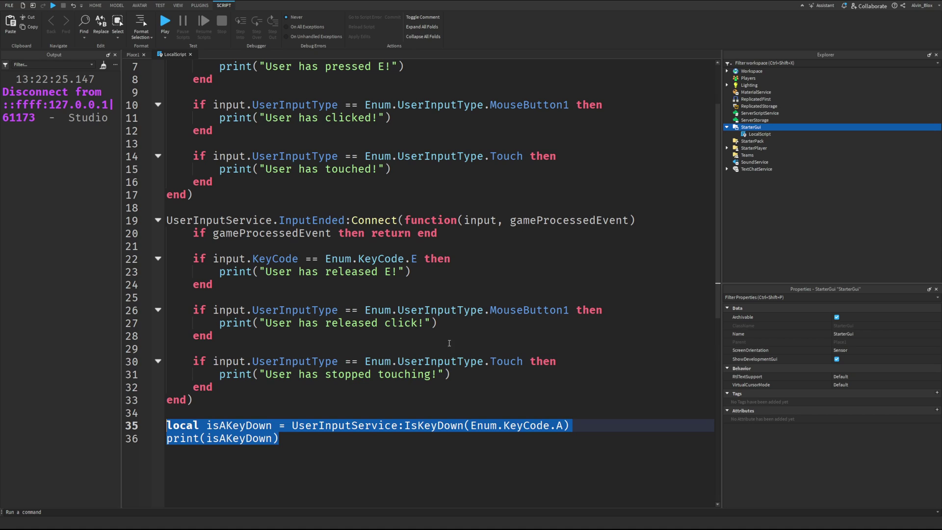
click(494, 358)
ctrl+scroll(485, 362, down, 1)
ctrl+scroll(482, 364, down, 1)
ctrl+scroll(481, 366, down, 1)
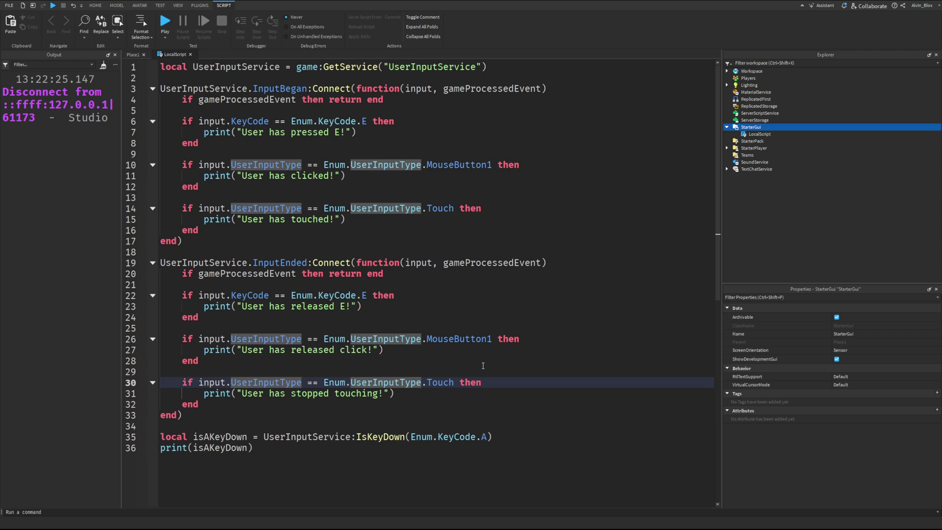